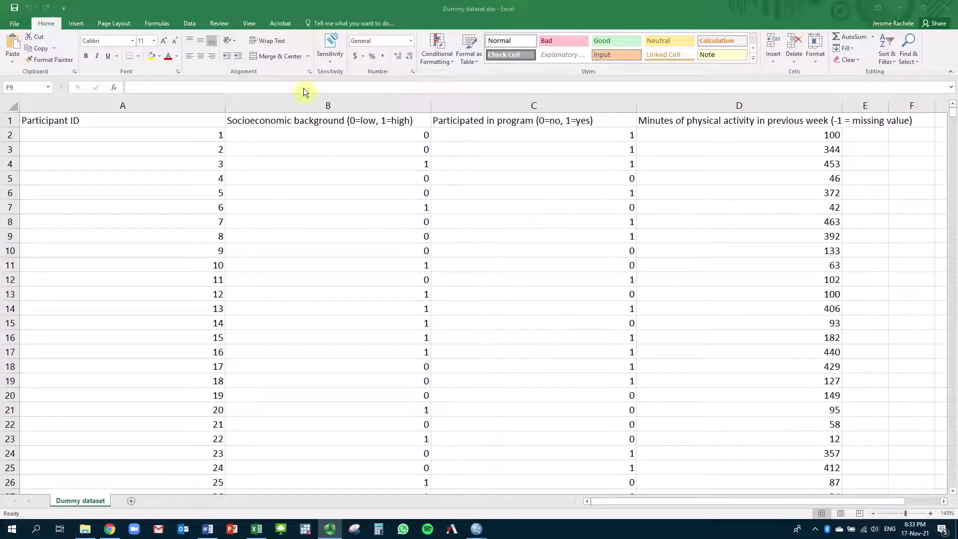
Save a copy of the workbook to the Desktop as "Dummy dataset v2.xlsx".
click(18, 25)
click(18, 25)
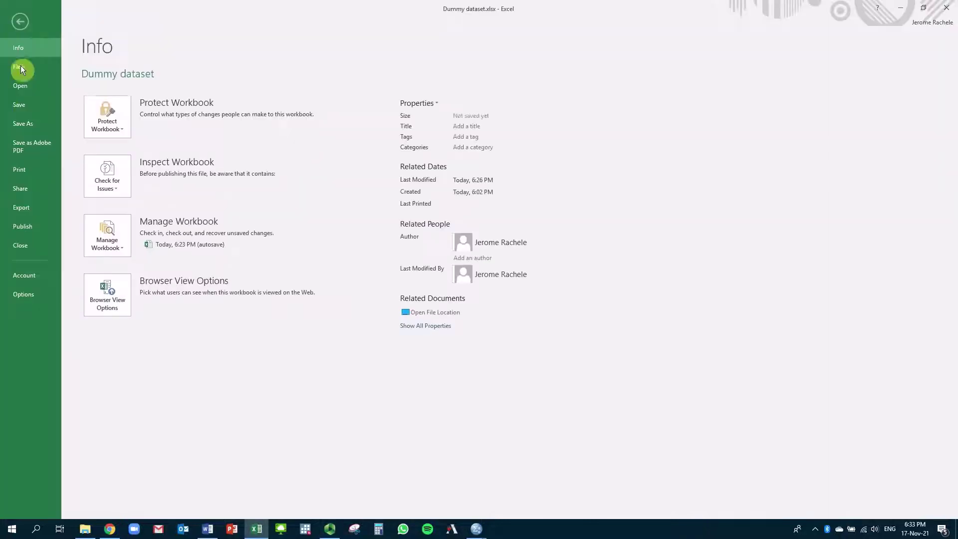
click(27, 126)
click(285, 100)
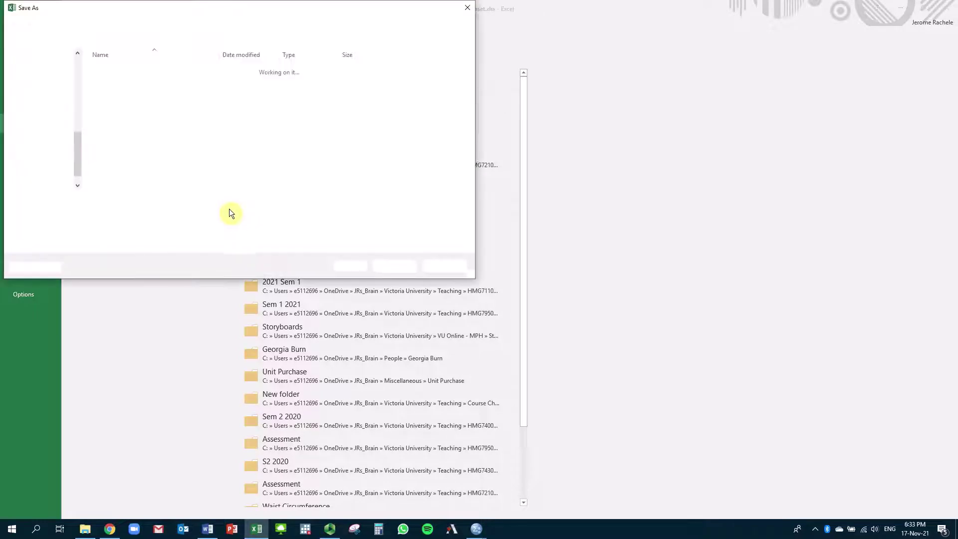
click(111, 201)
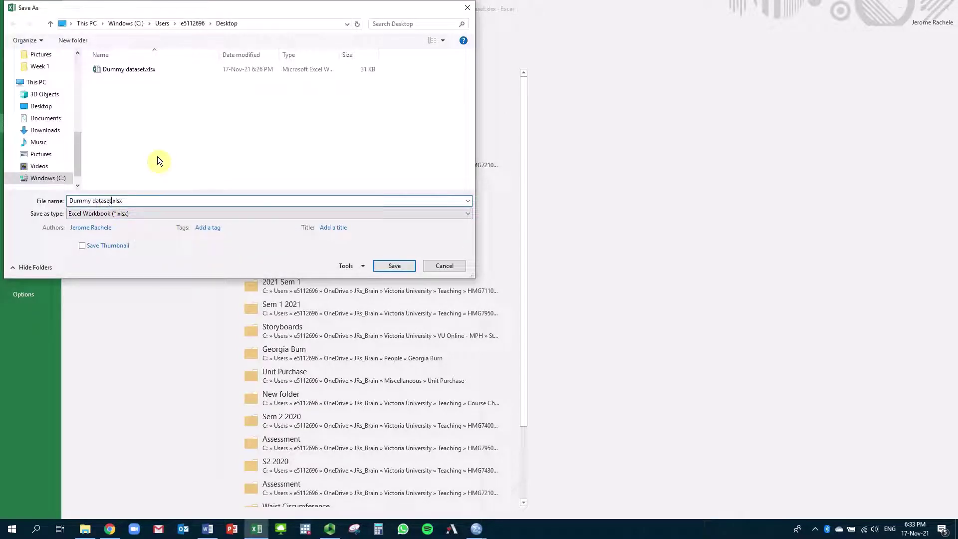
text(v2)
key(Return)
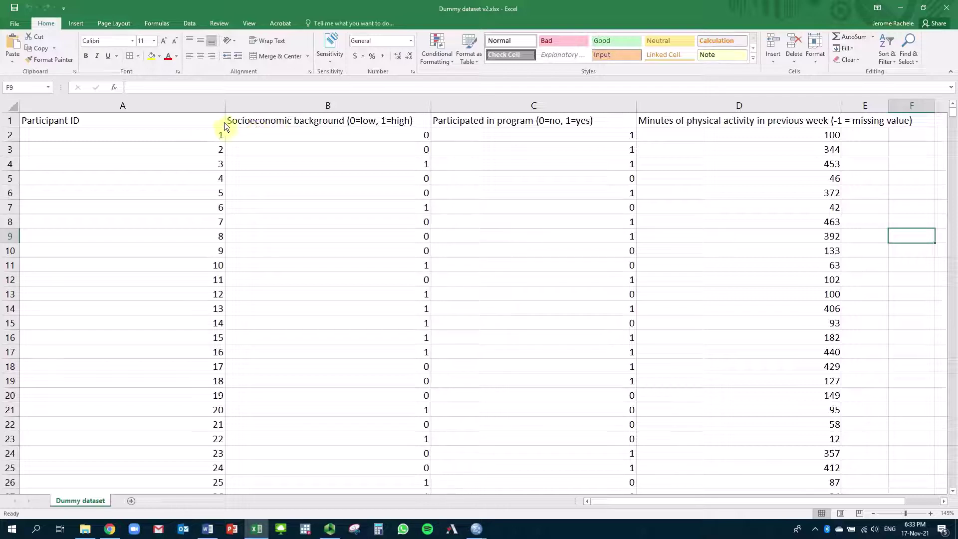
Shorten the four column headers in row 1 to ID, SES, Program and PA, and save the workbook.
click(151, 121)
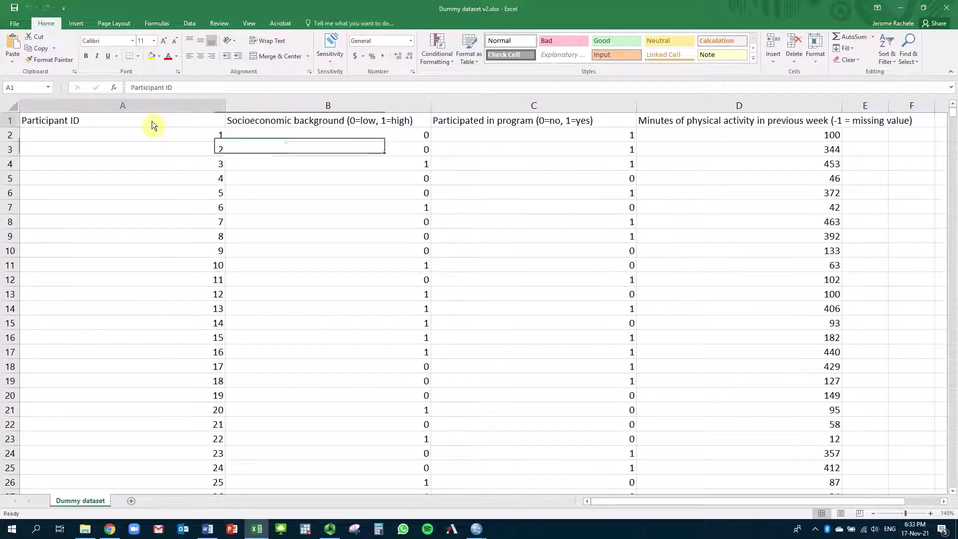
text(ID)
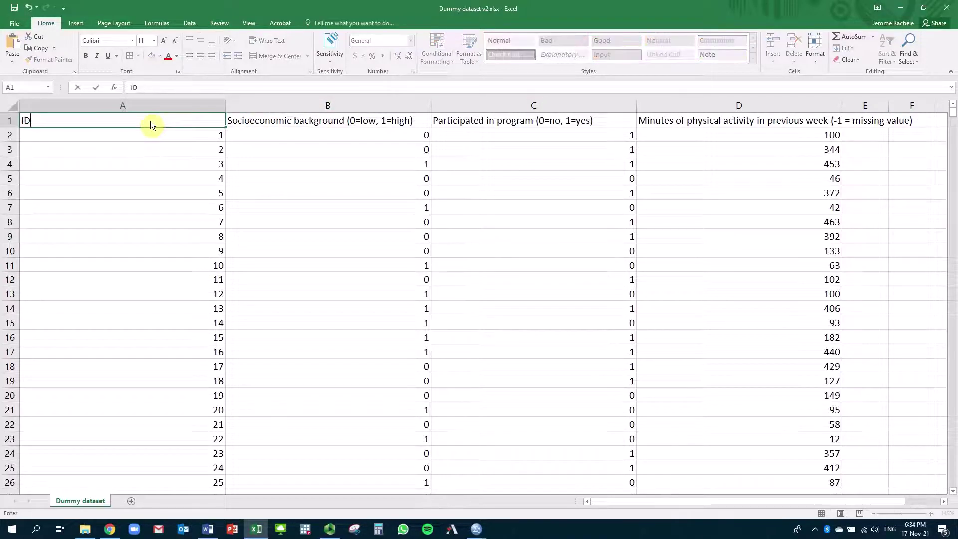
key(Tab)
text(SES)
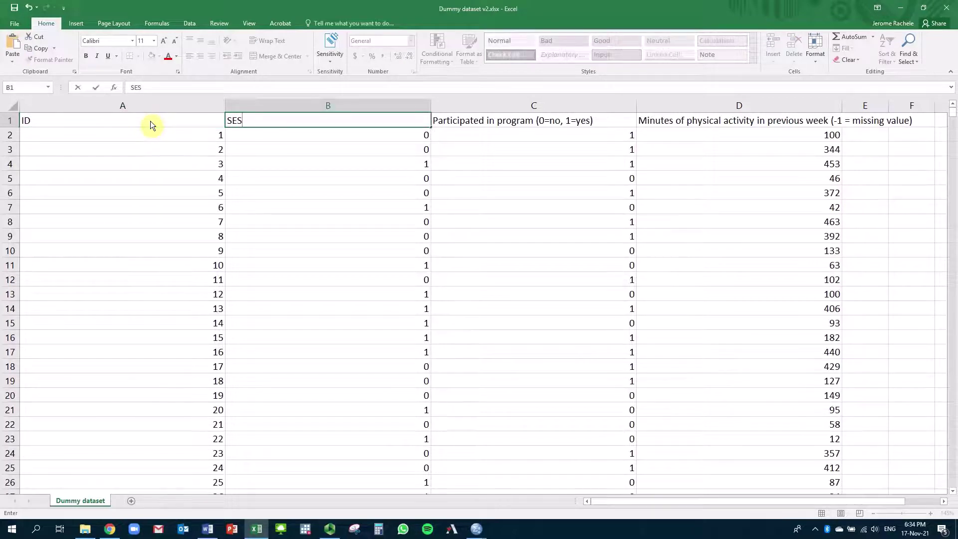
key(Tab)
text(Program)
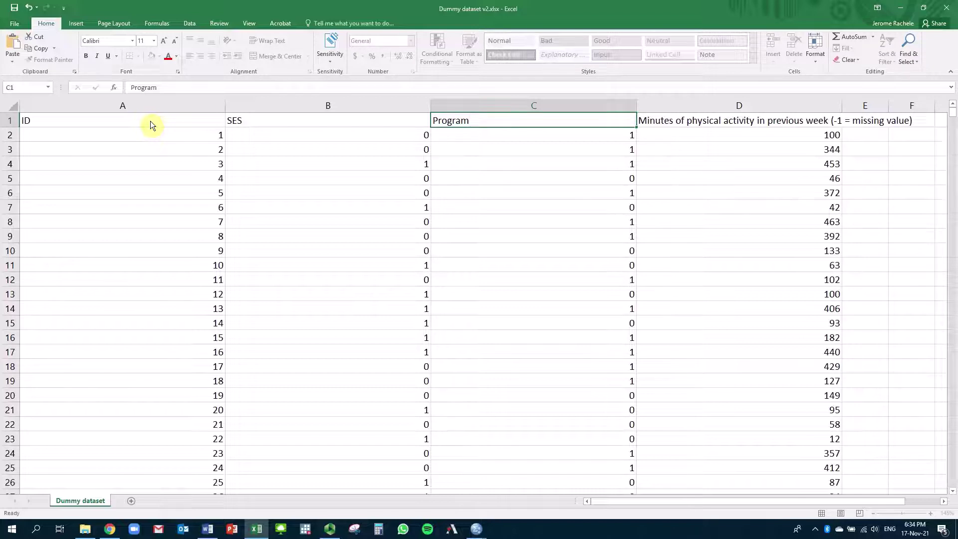
key(Tab)
text(PA)
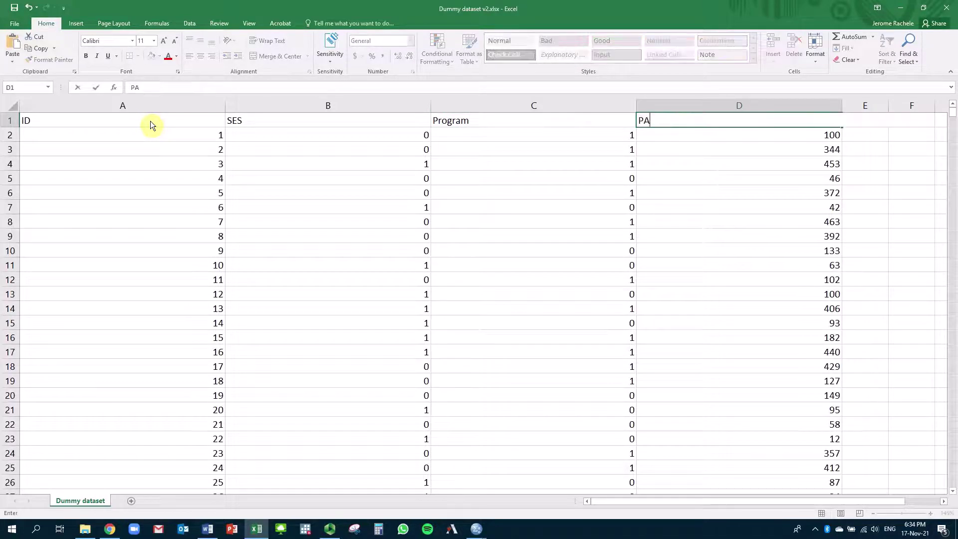
key(Return)
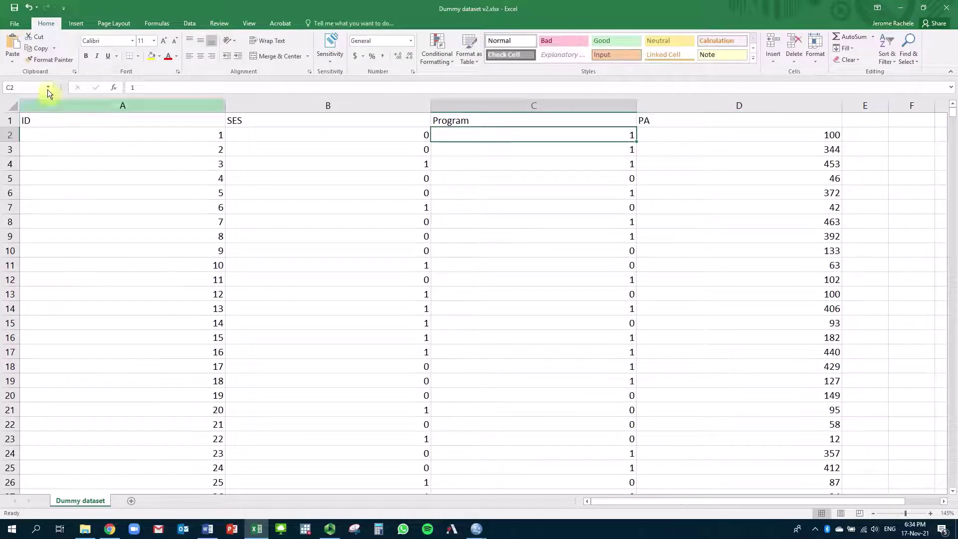
click(11, 8)
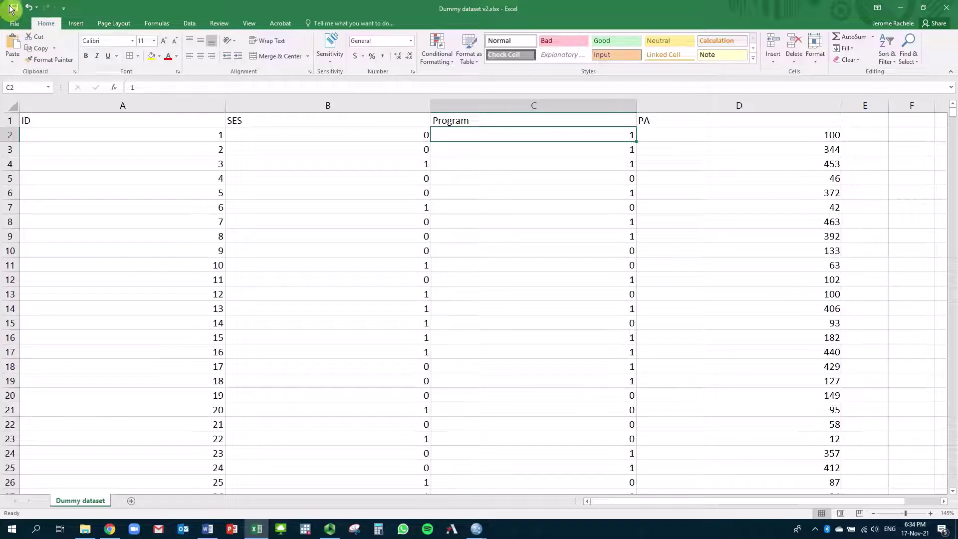
Switch to the empty dataset in SPSS Statistics and import the Excel file "Dummy dataset v2.xlsx" from the Desktop folder on the Z: drive.
click(476, 532)
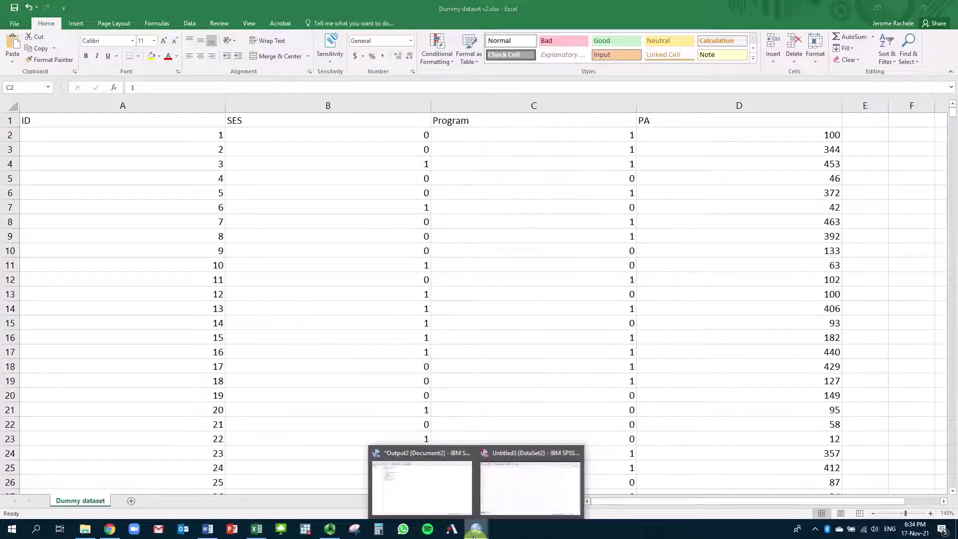
click(520, 488)
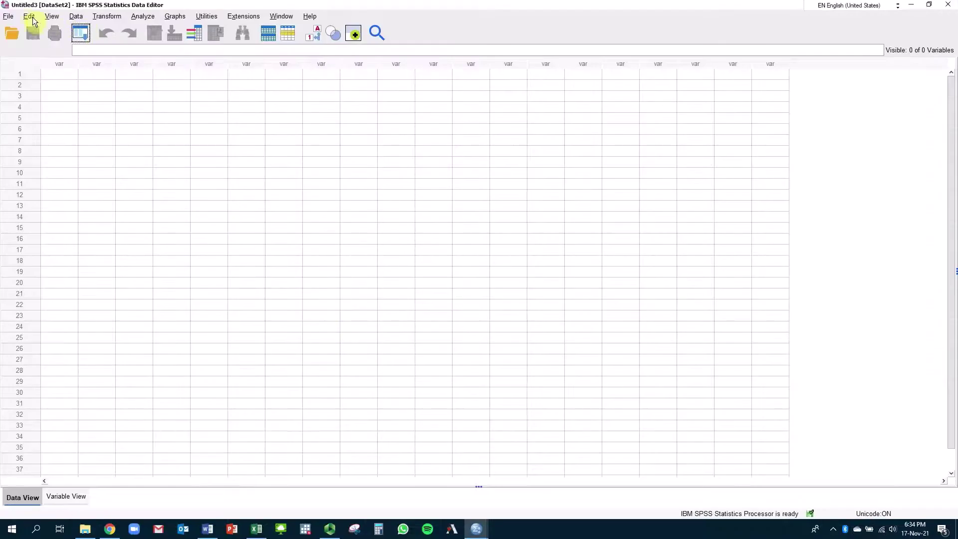
click(9, 16)
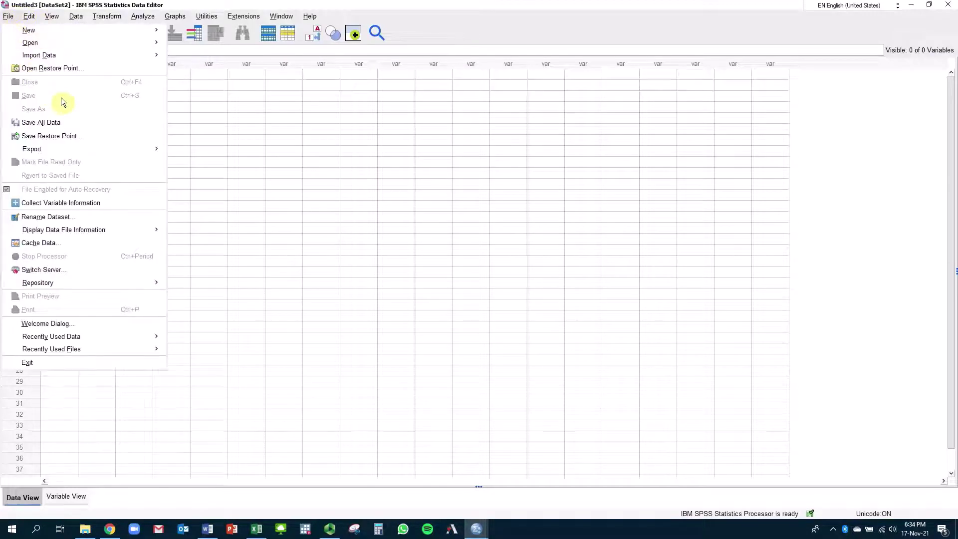
mouse_move(98, 56)
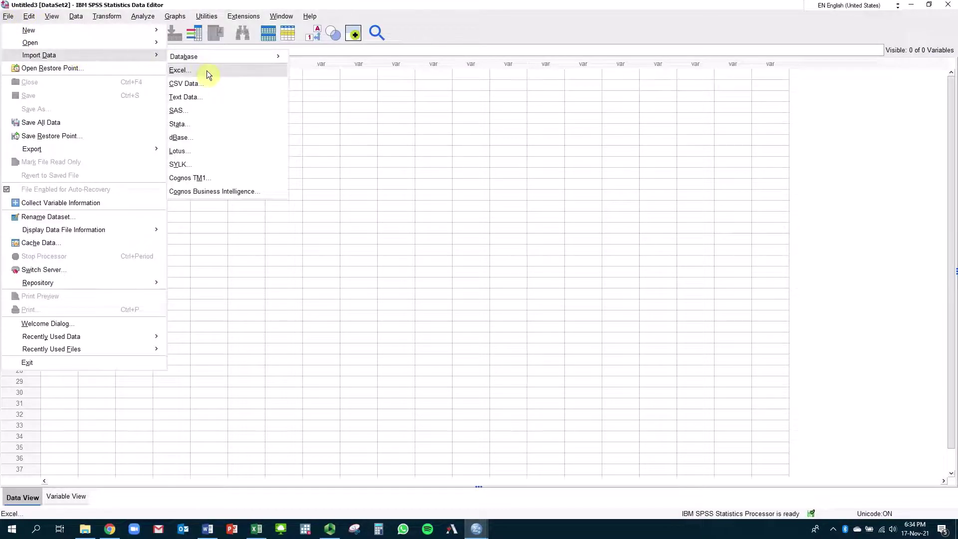
key(Return)
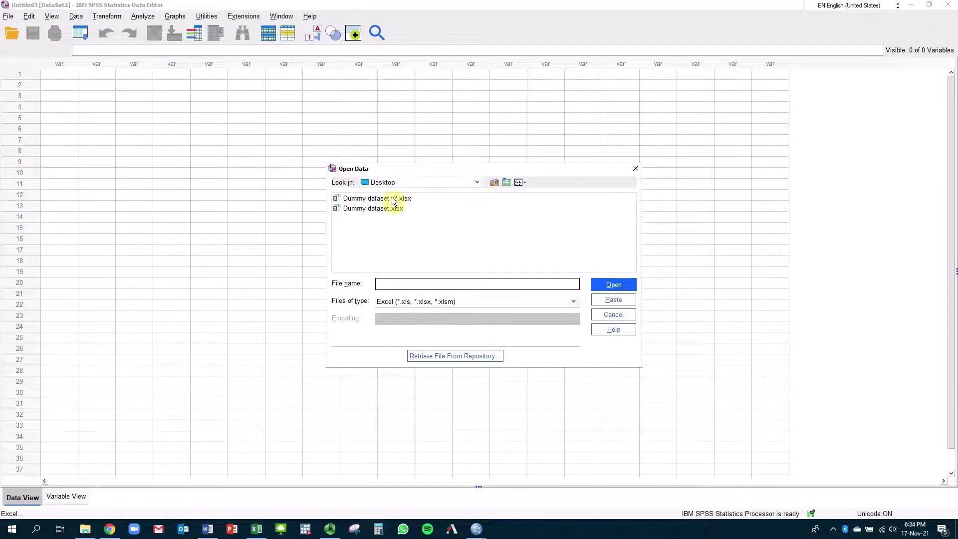
click(477, 181)
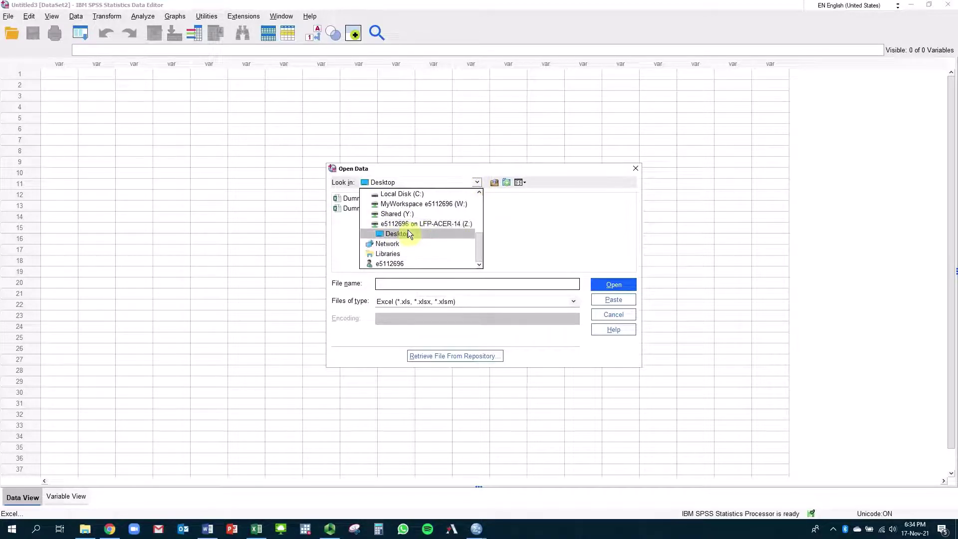
click(433, 223)
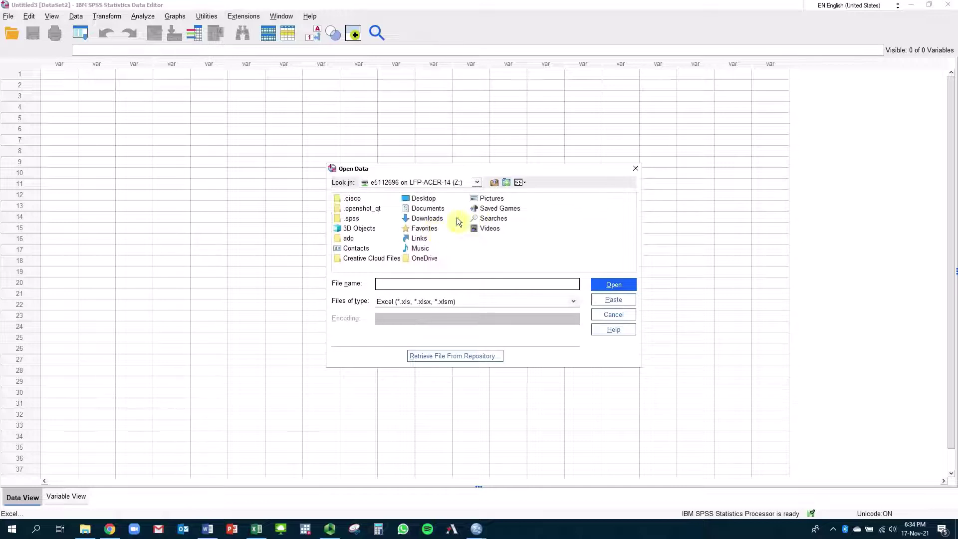
click(423, 200)
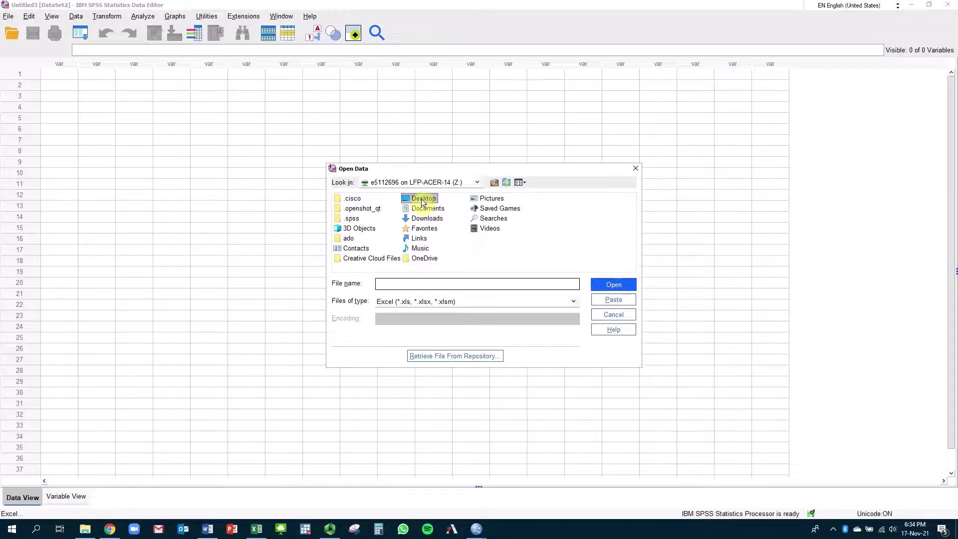
double_click(422, 200)
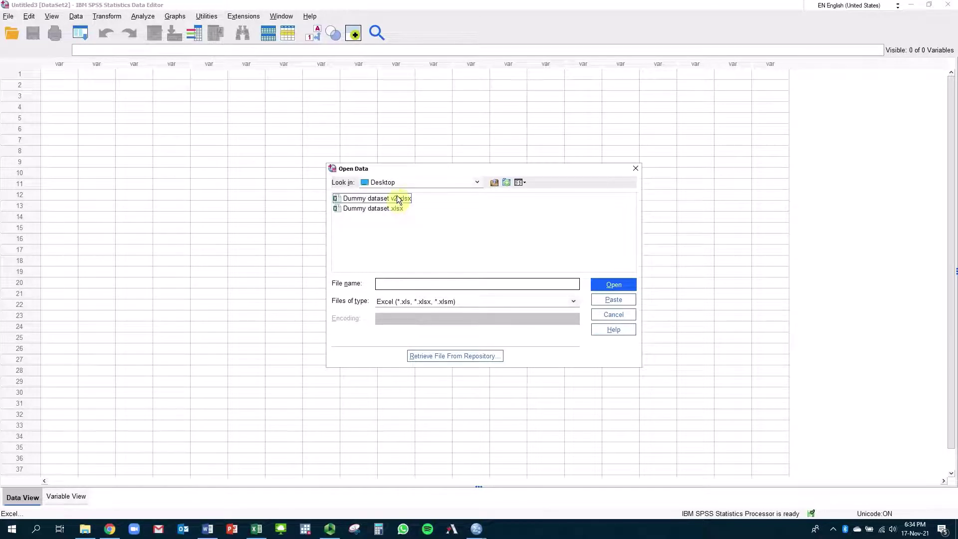
double_click(398, 199)
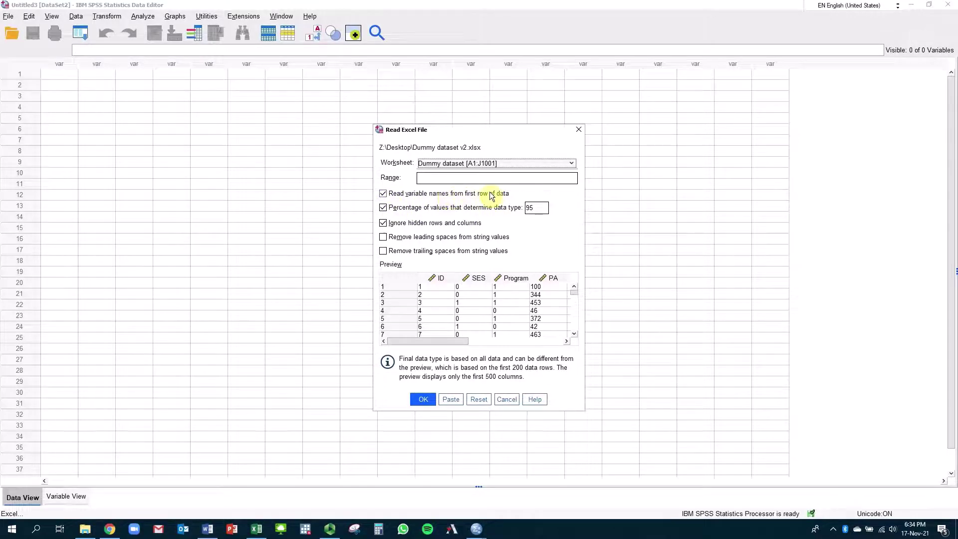
click(425, 398)
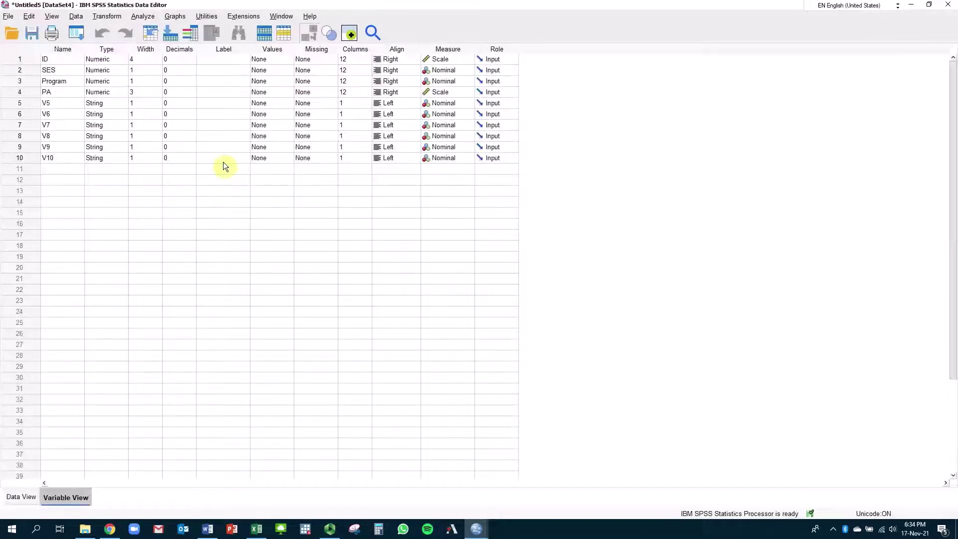
Check the imported data and delete the empty variables V5 to V10.
click(20, 497)
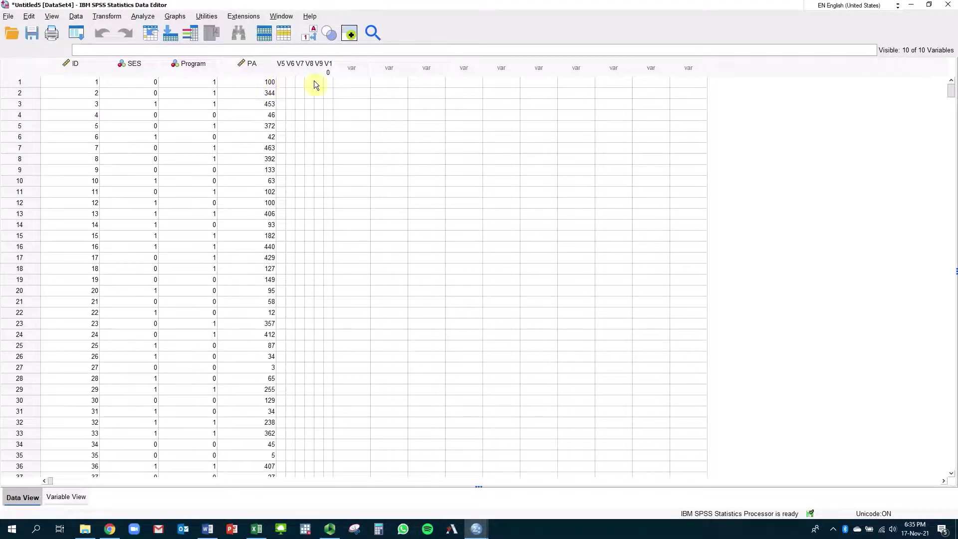
click(76, 493)
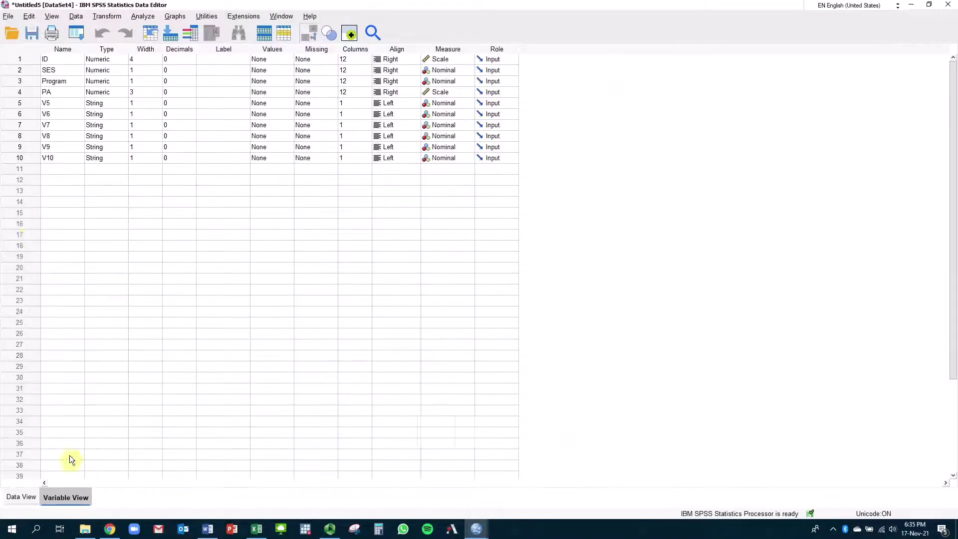
drag(30, 100, 28, 156)
right_click(28, 155)
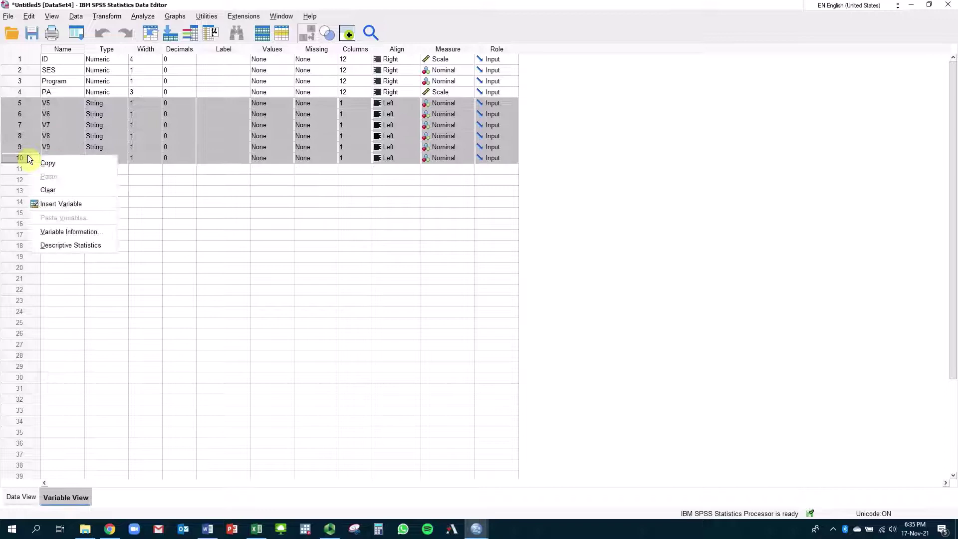
click(52, 190)
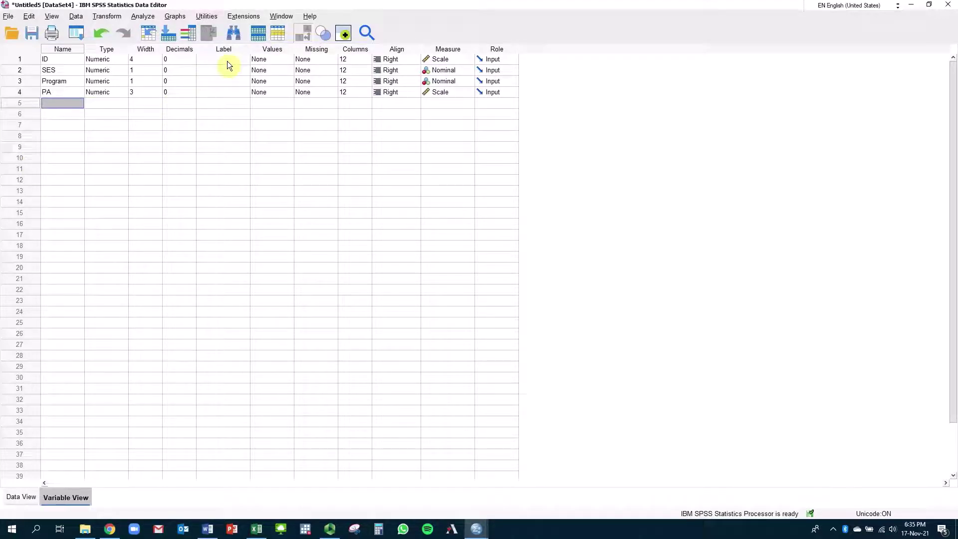
Switch to Excel and open the original "Dummy dataset.xlsx" from the Desktop to read the full column descriptions.
click(257, 530)
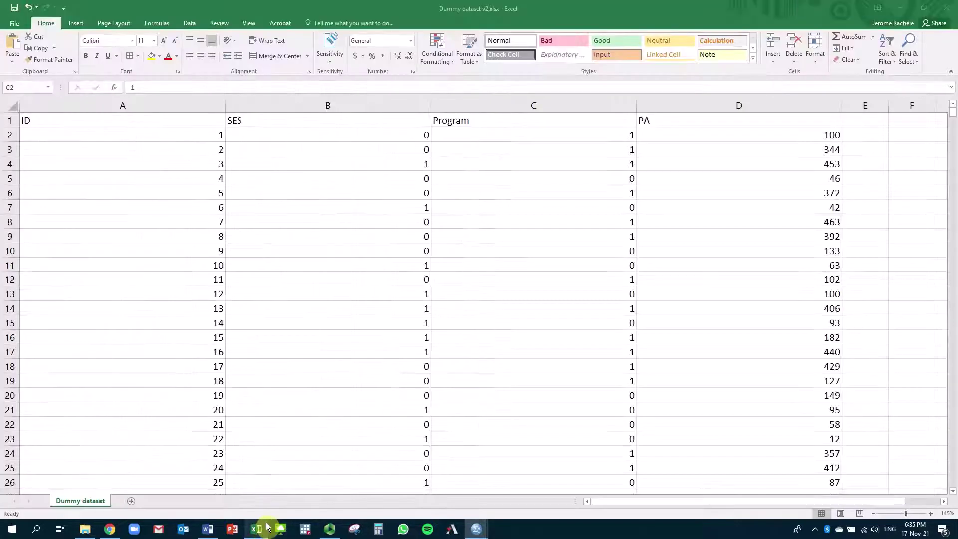
click(13, 23)
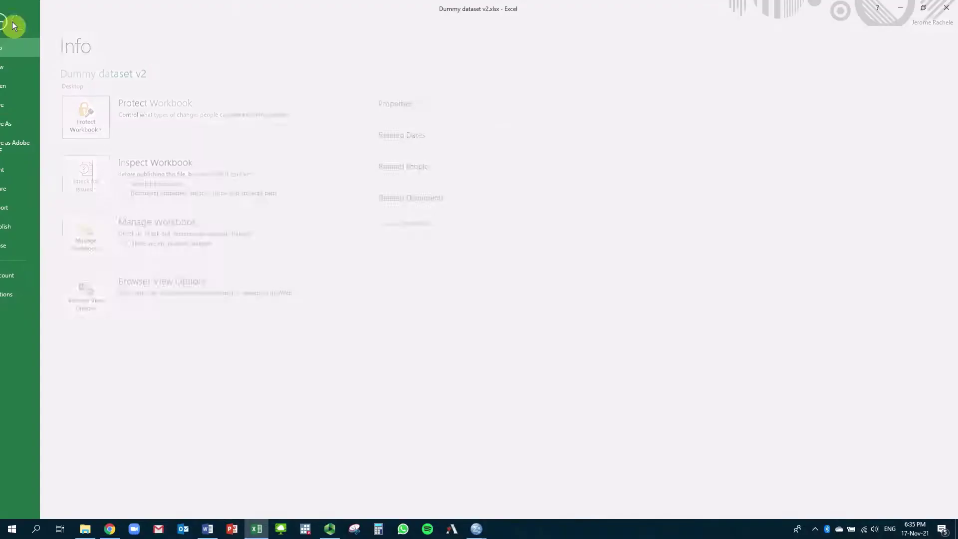
click(16, 86)
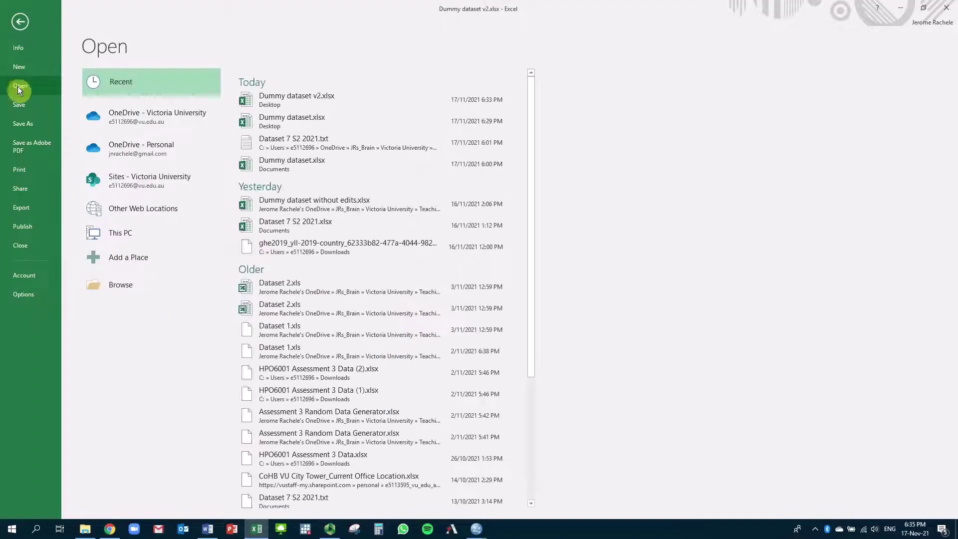
click(348, 113)
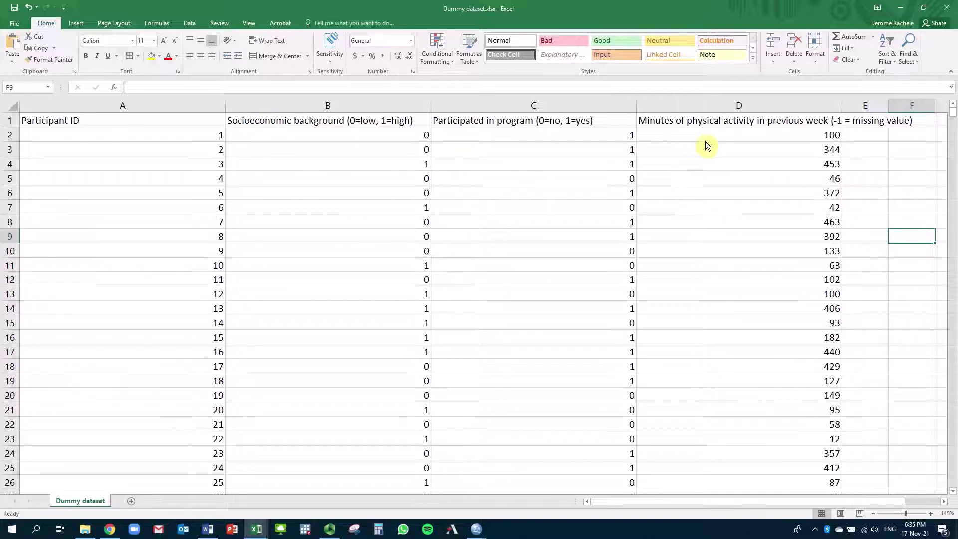
click(257, 530)
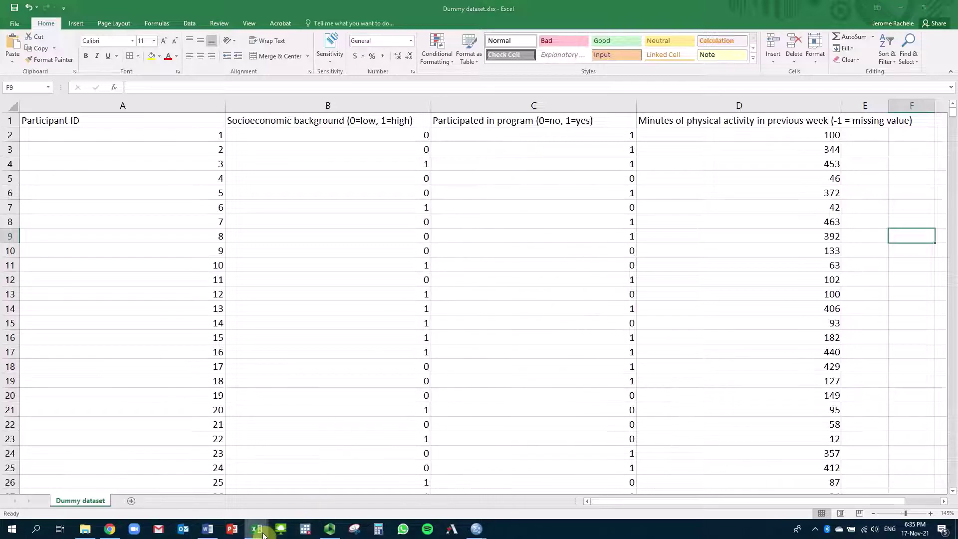
Switch to the imported dataset in SPSS and label ID as "Participant ID" and SES as "Socioeconomic background".
mouse_move(477, 529)
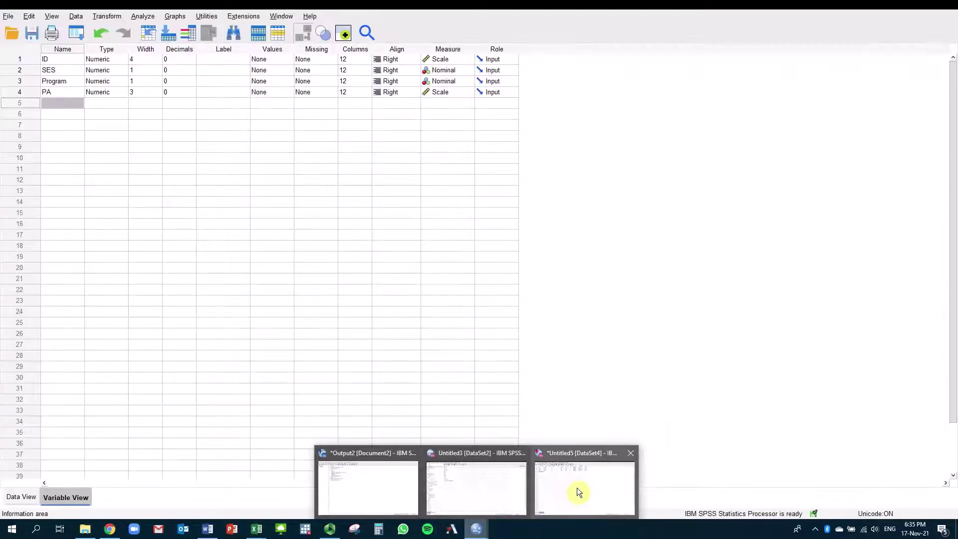
click(577, 487)
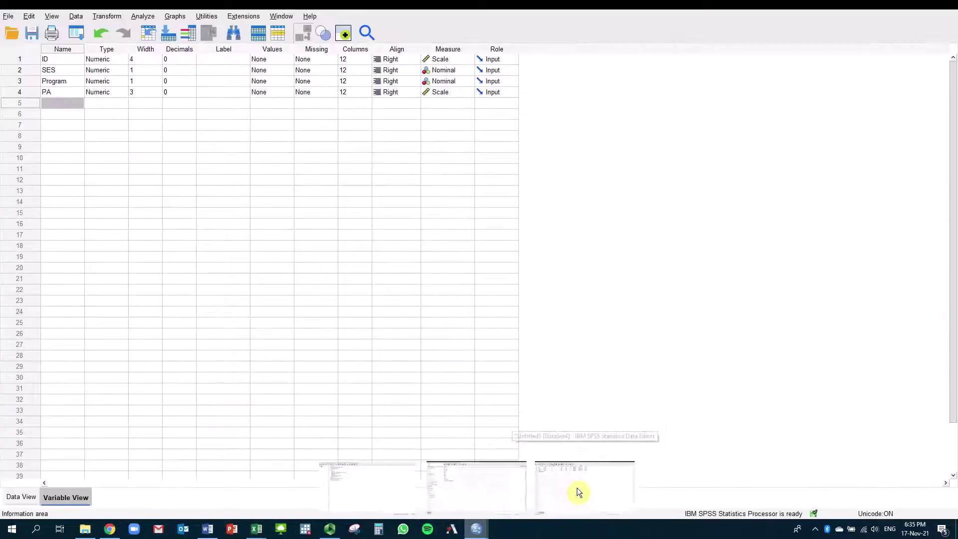
click(223, 58)
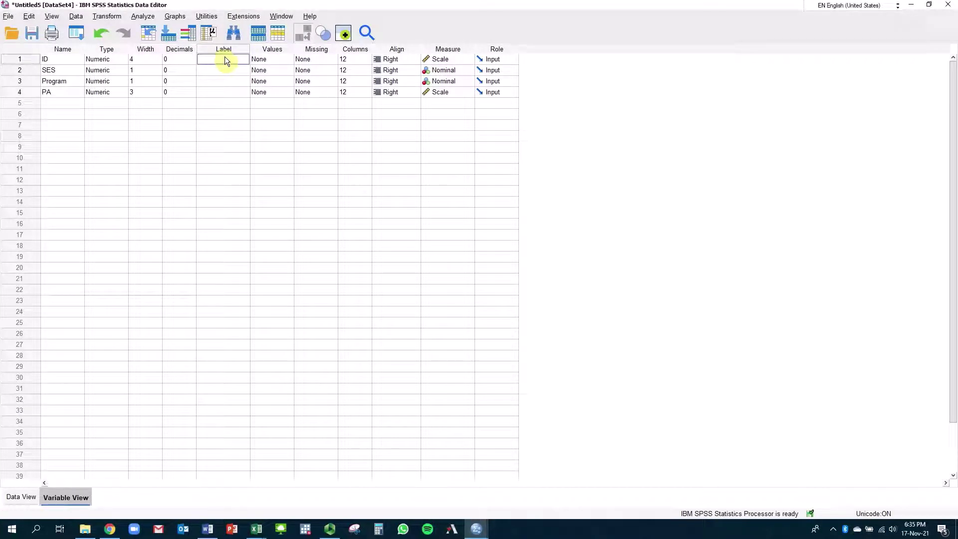
text(Participant ID)
click(223, 70)
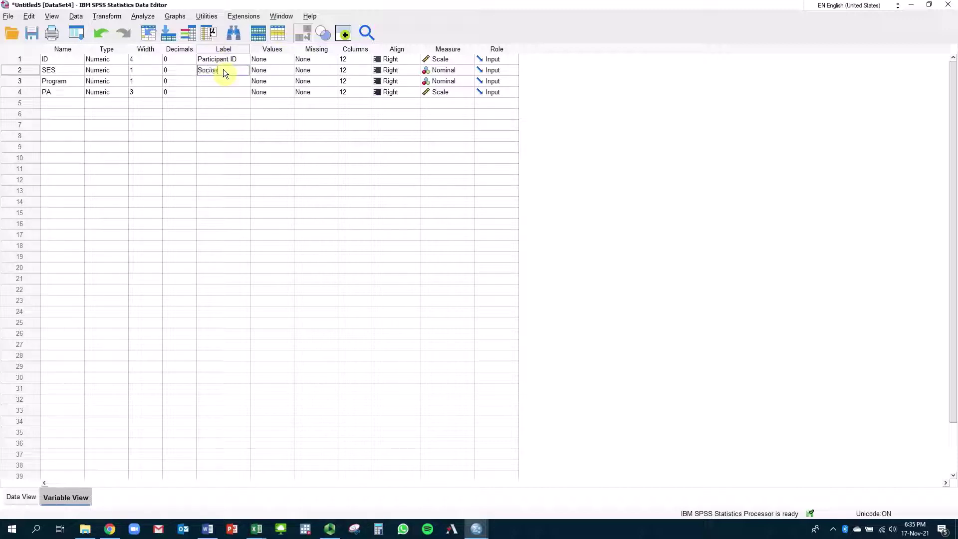
text(Socioeconomic Babackground)
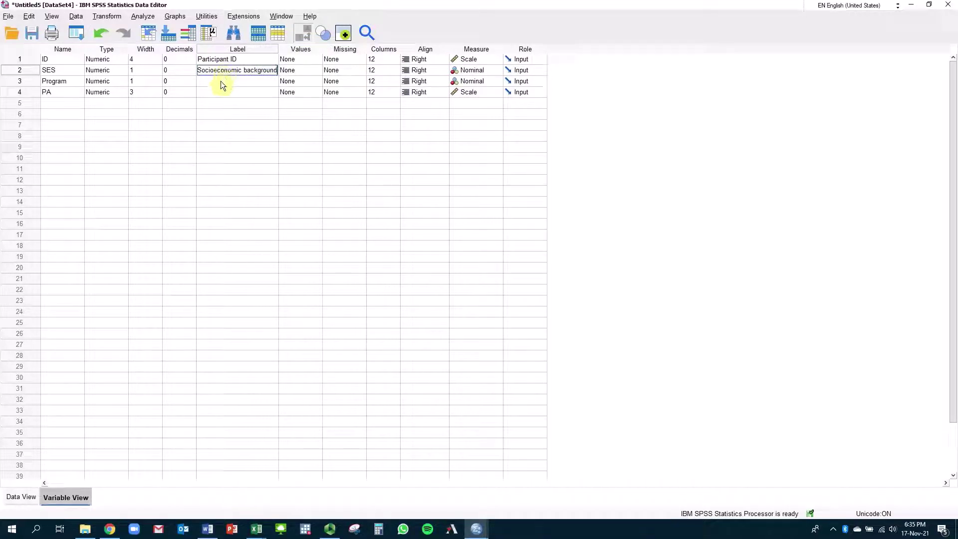
Label Program as "Participated in program" and PA as "Minutes of physical activity in the previous week".
click(220, 81)
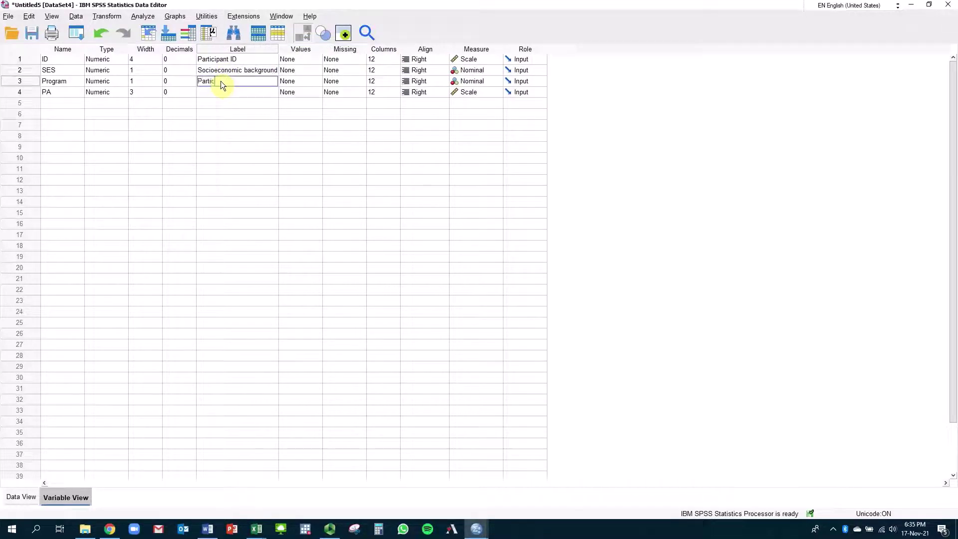
text(Participated in program)
click(217, 91)
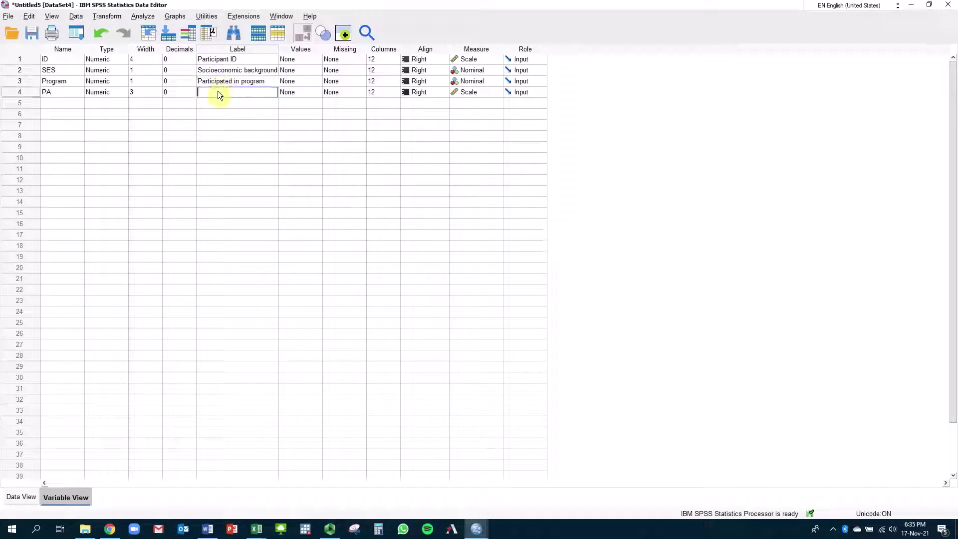
text(Minutes of physical activity in the pre)
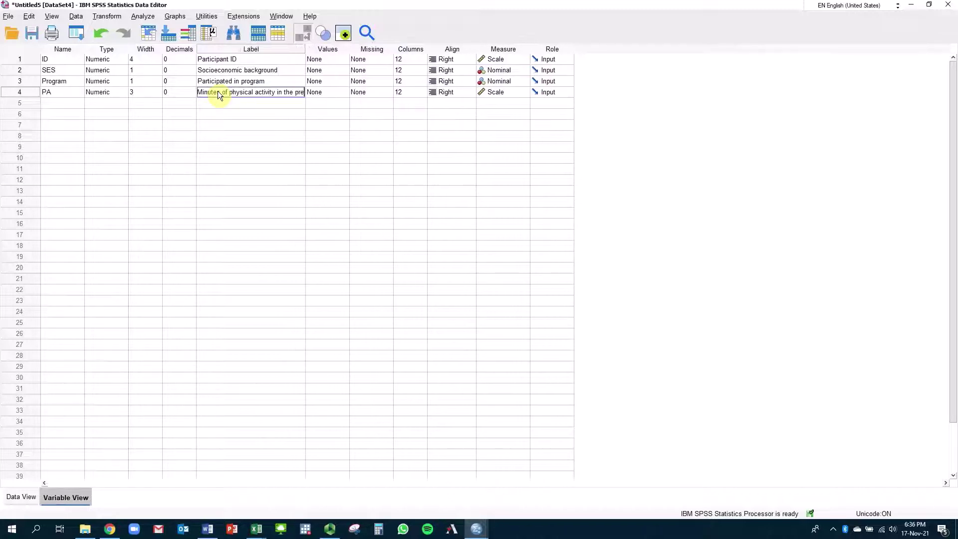
text(vious week)
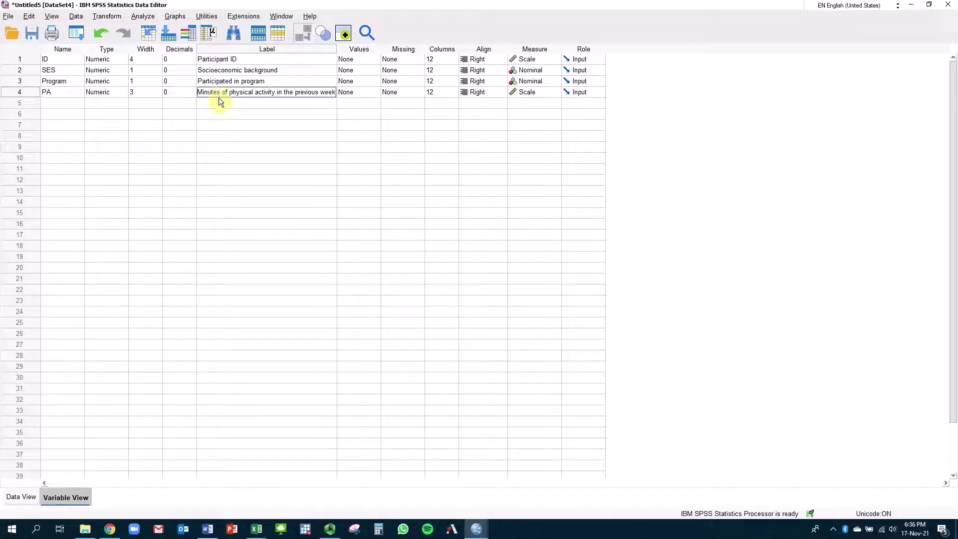
click(253, 103)
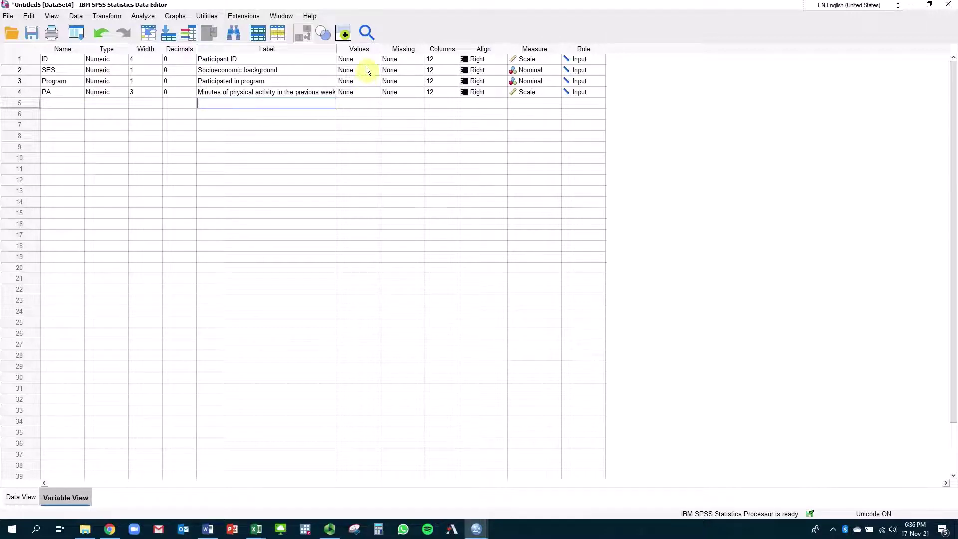
Check the category codes in the column headers of "Dummy dataset.xlsx" in Excel and return to the imported dataset in SPSS.
mouse_move(256, 529)
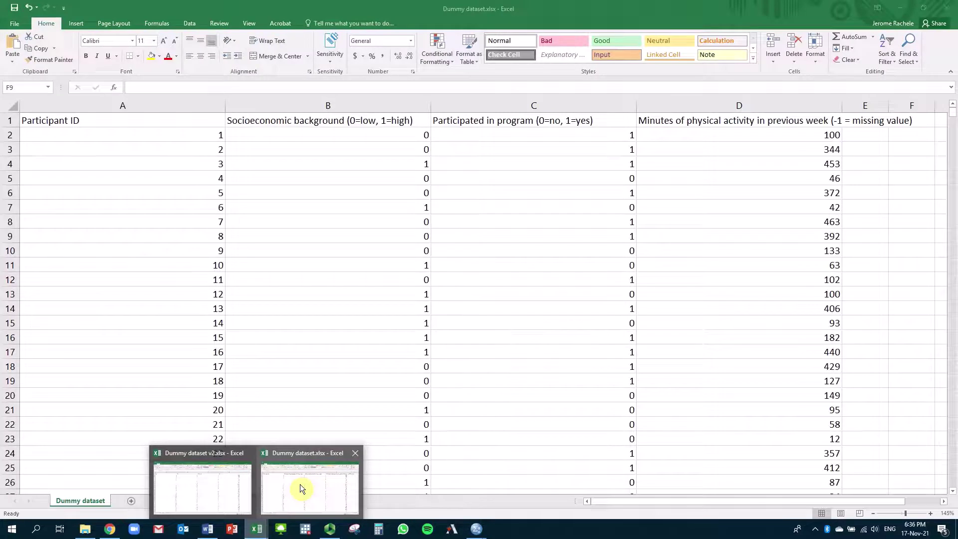
click(301, 490)
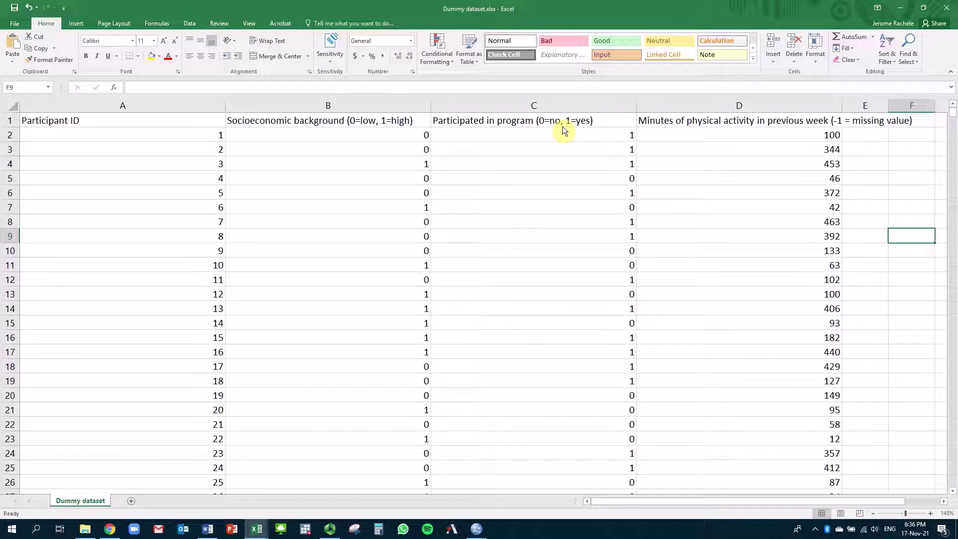
mouse_move(476, 530)
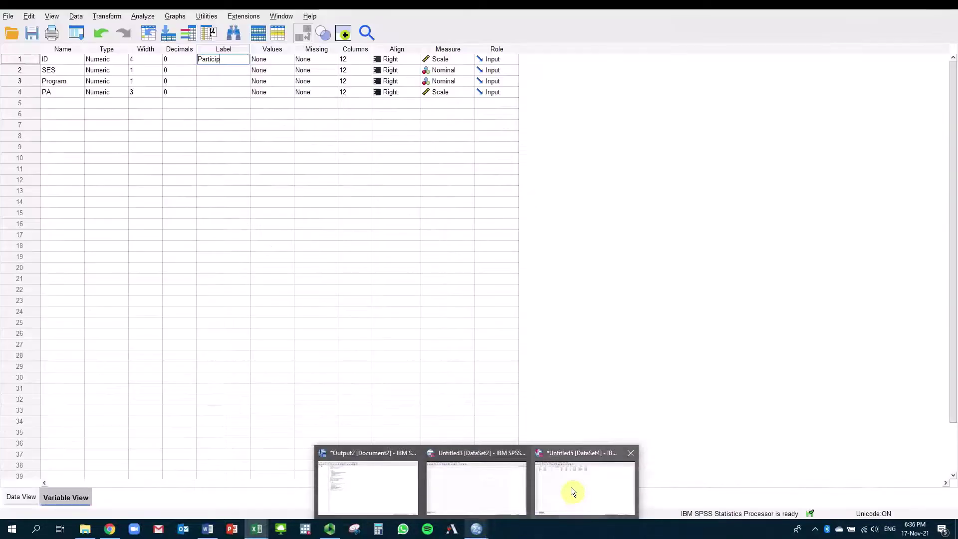
click(571, 487)
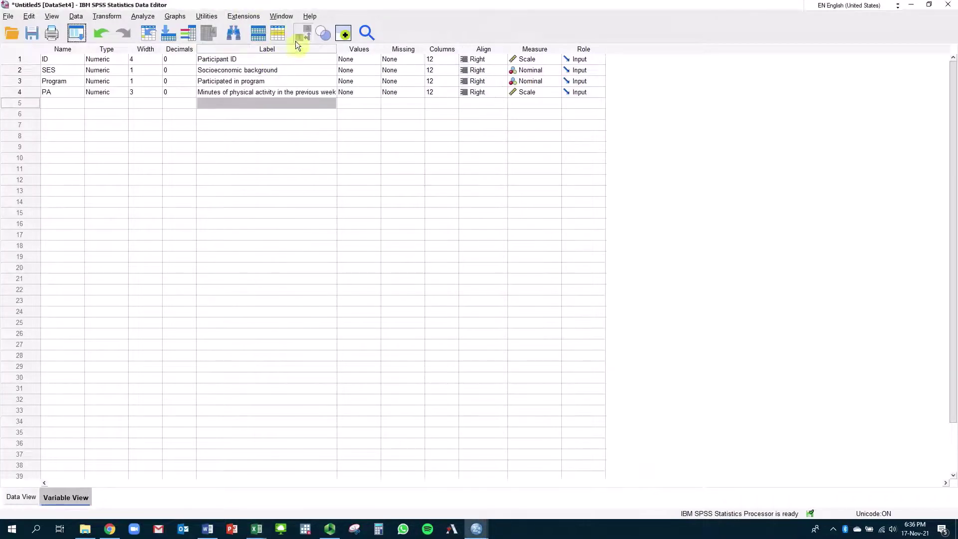
Define value labels for SES: 0 as "Low" and 1 as "High".
double_click(371, 71)
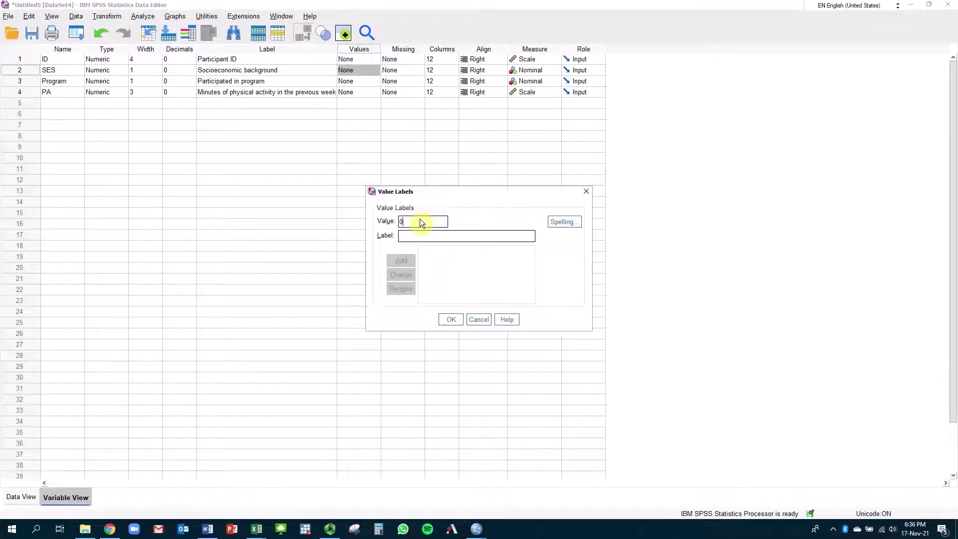
text(Low)
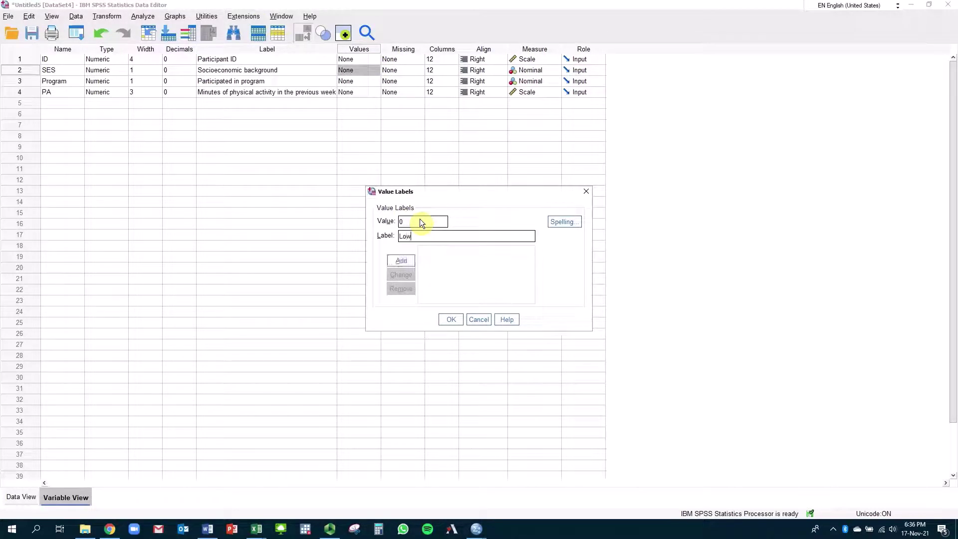
click(408, 259)
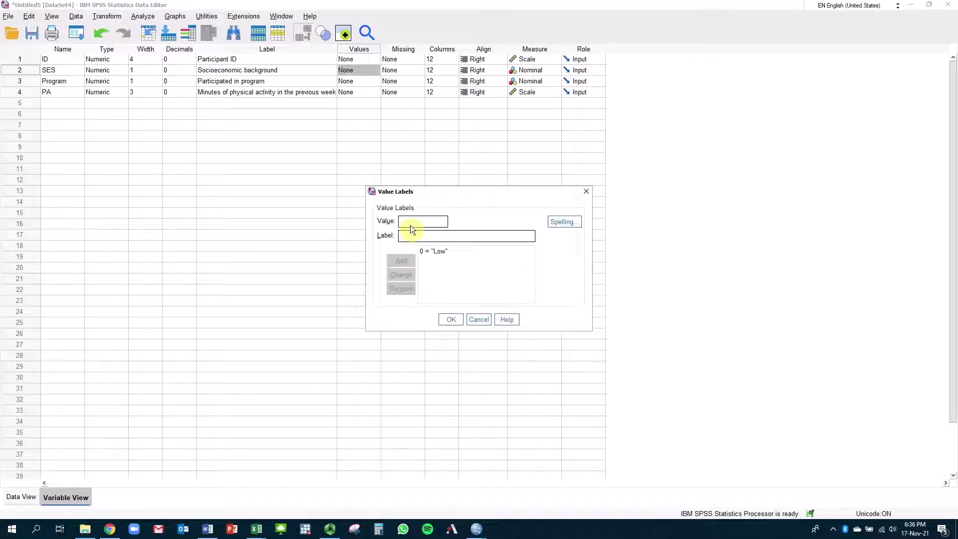
text(High)
click(392, 262)
click(449, 321)
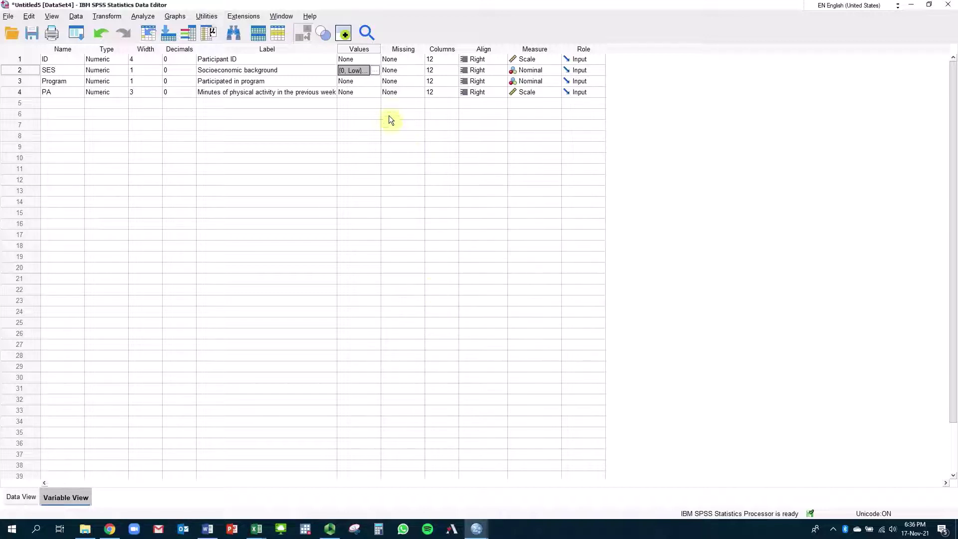
Define value labels for Program: 0 as "No" and 1 as "Yes".
click(355, 83)
click(375, 83)
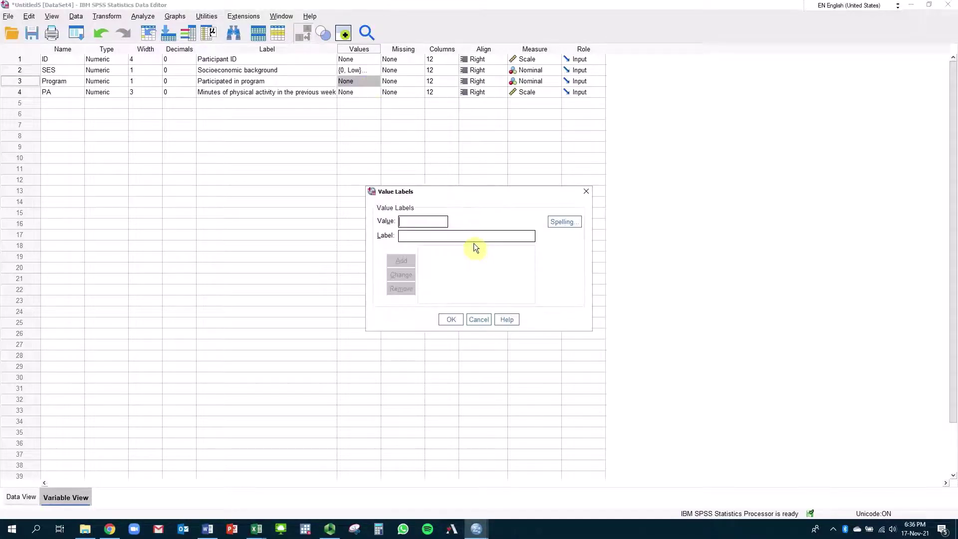
text(0)
key(Tab)
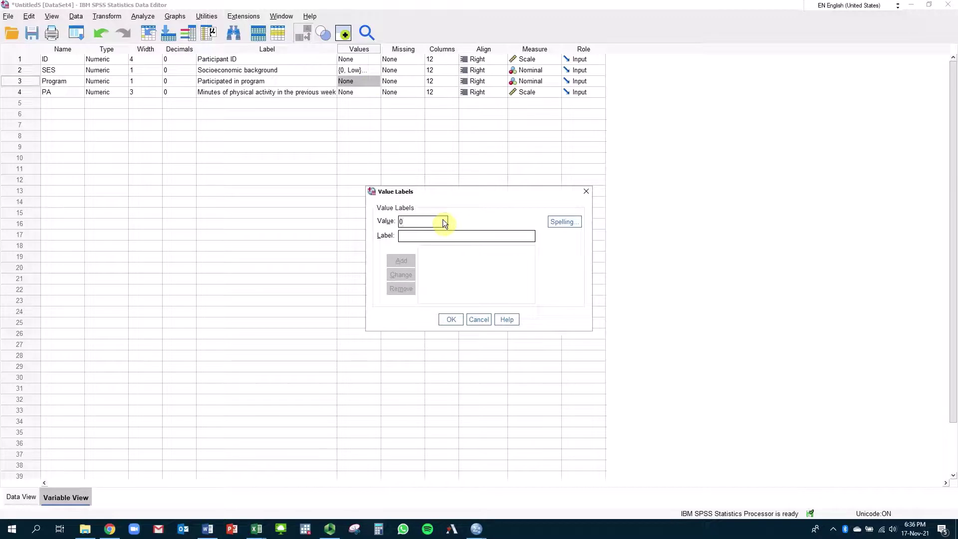
text(No)
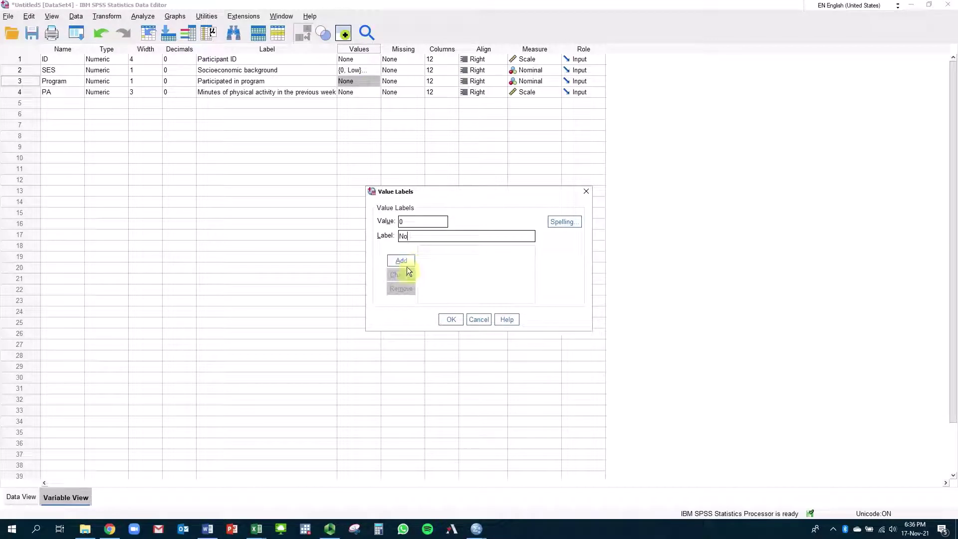
click(409, 262)
text(Yes)
click(400, 269)
click(452, 318)
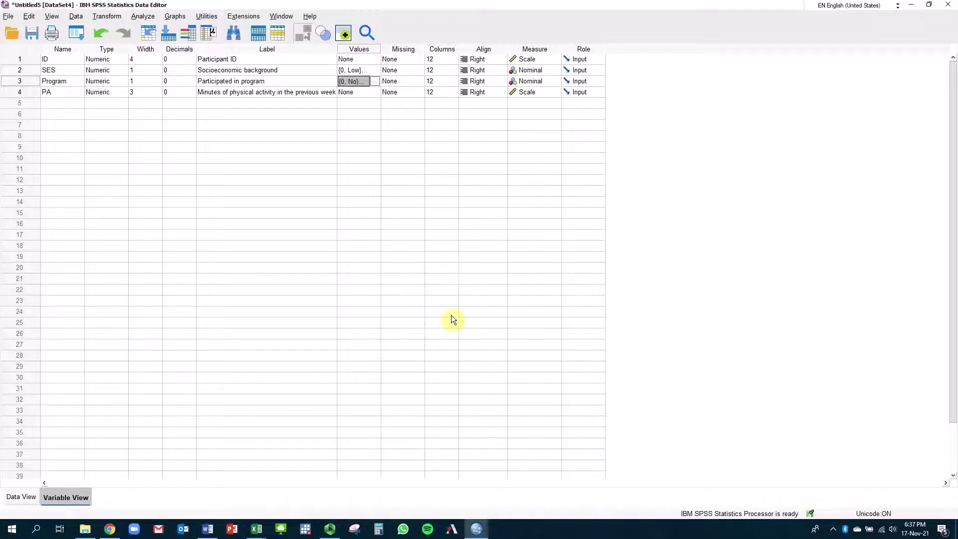
Compare the data shown as numeric codes and as value labels, and return to the variable definitions.
click(13, 497)
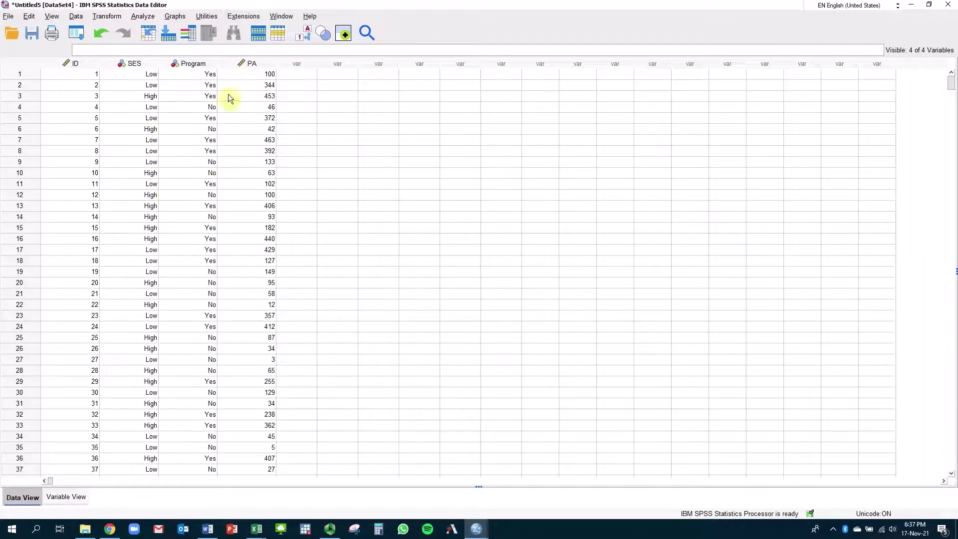
click(304, 35)
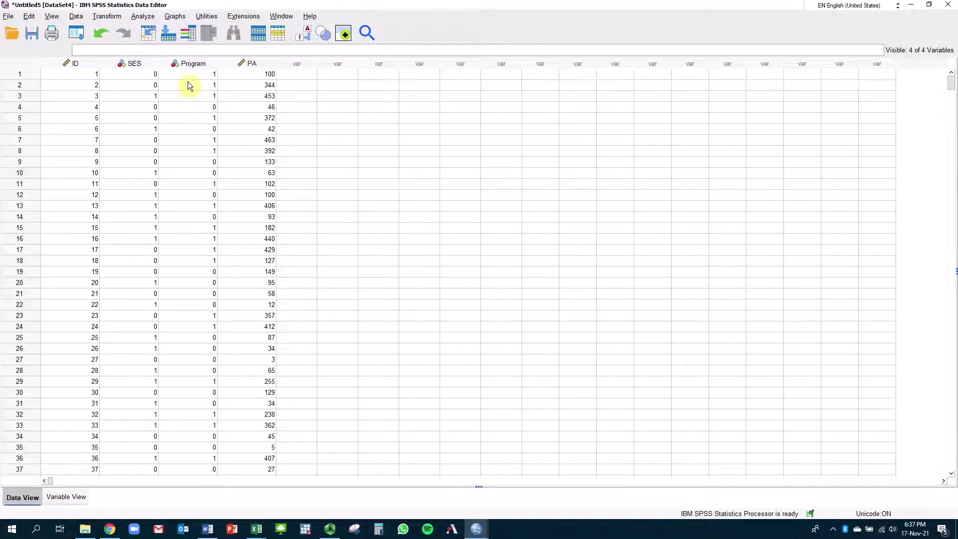
click(301, 36)
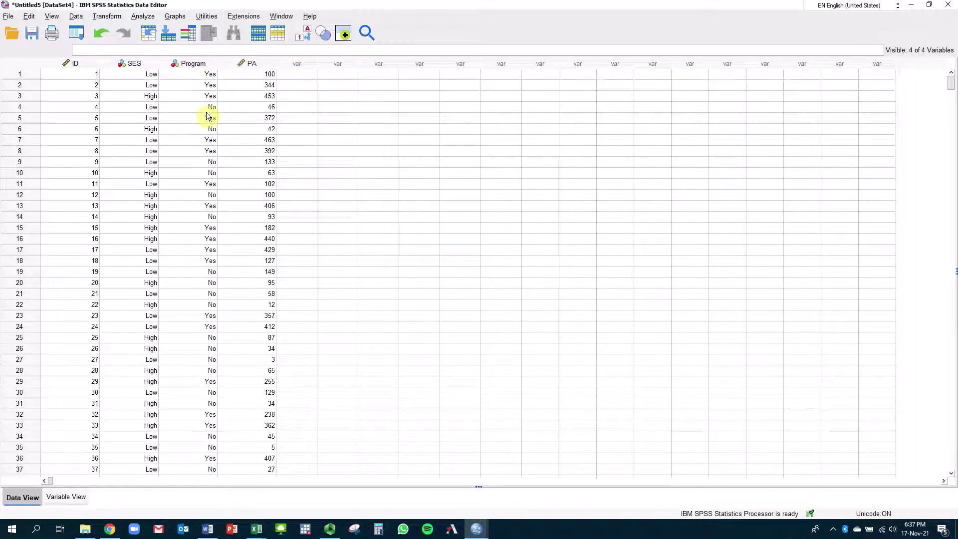
click(65, 497)
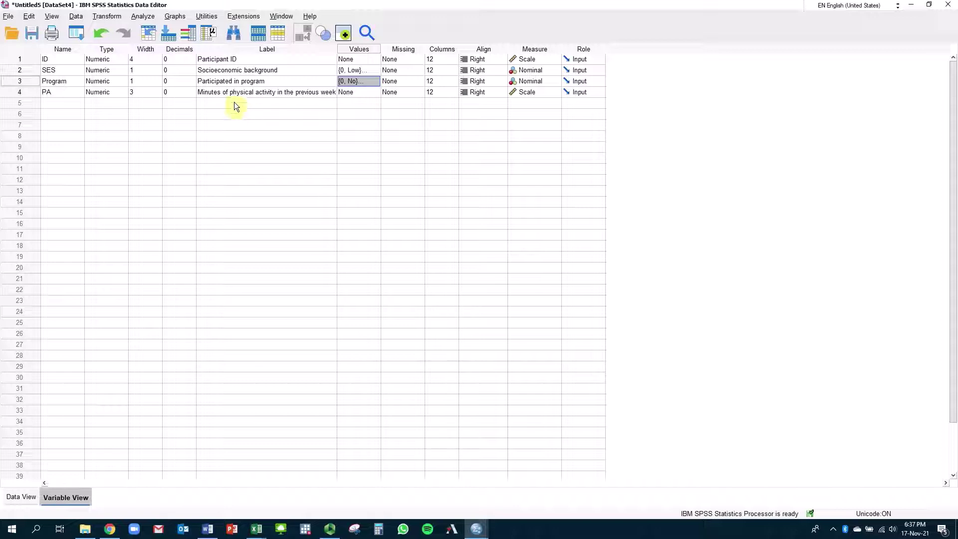
Check the missing-value code for physical activity in "Dummy dataset.xlsx" in Excel and return to the imported dataset in SPSS.
click(257, 531)
click(301, 489)
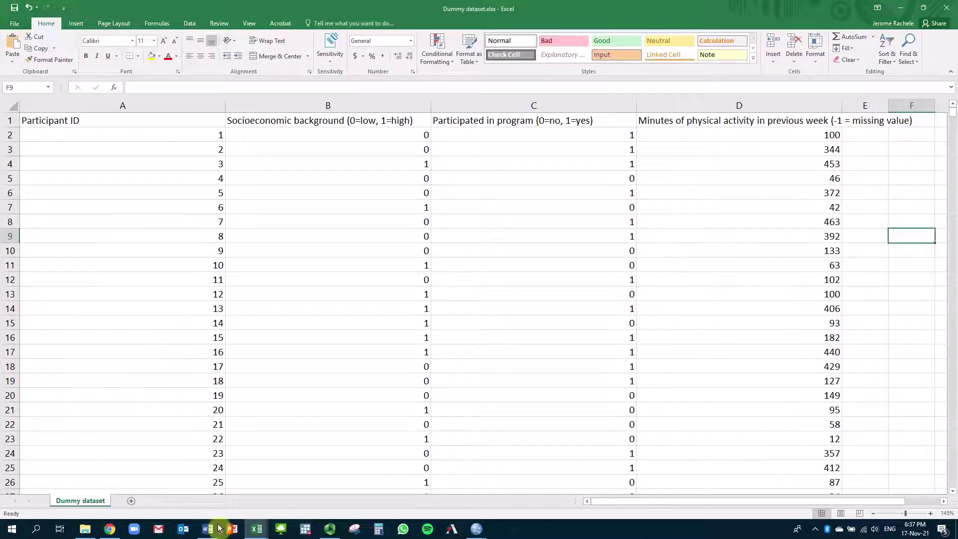
click(254, 533)
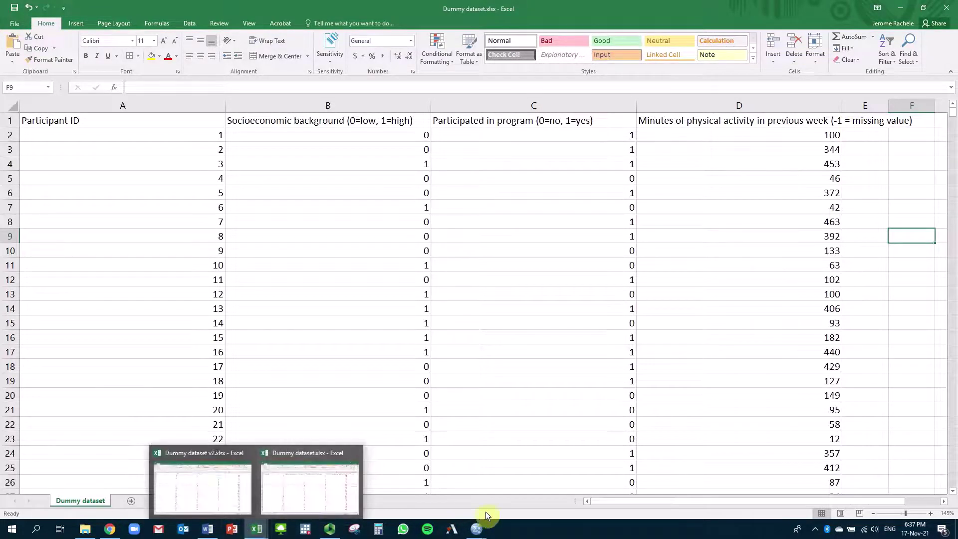
mouse_move(477, 529)
click(574, 502)
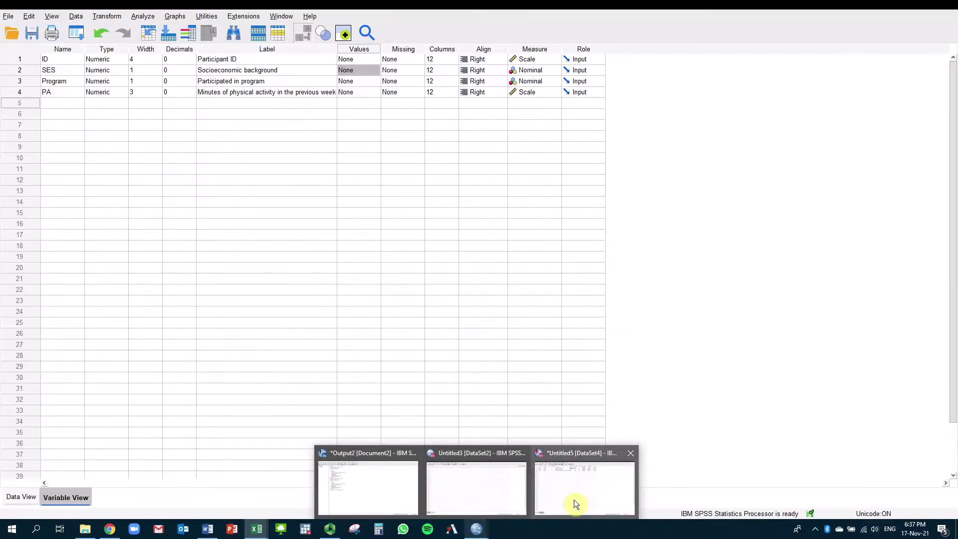
Define -1 as a discrete missing value for the PA variable.
click(402, 92)
click(418, 94)
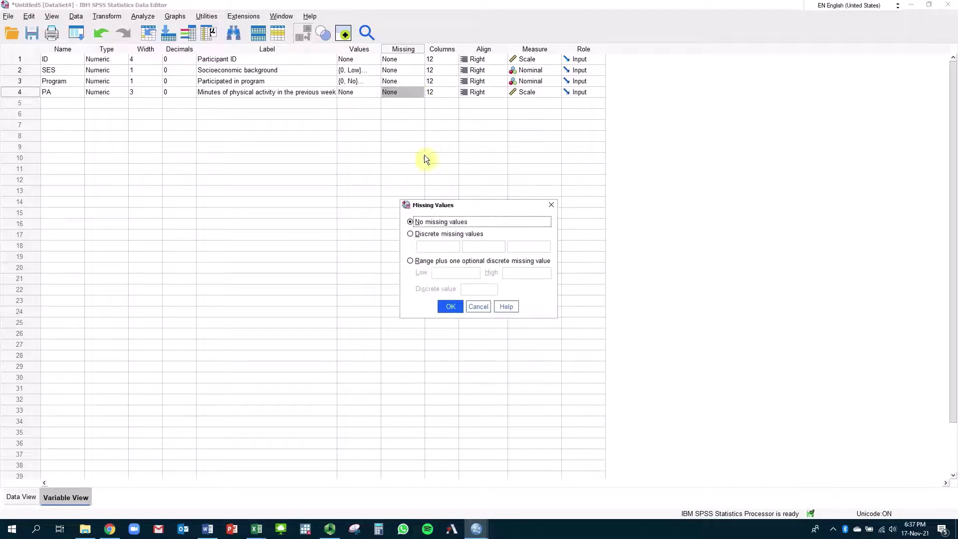
click(425, 235)
click(427, 247)
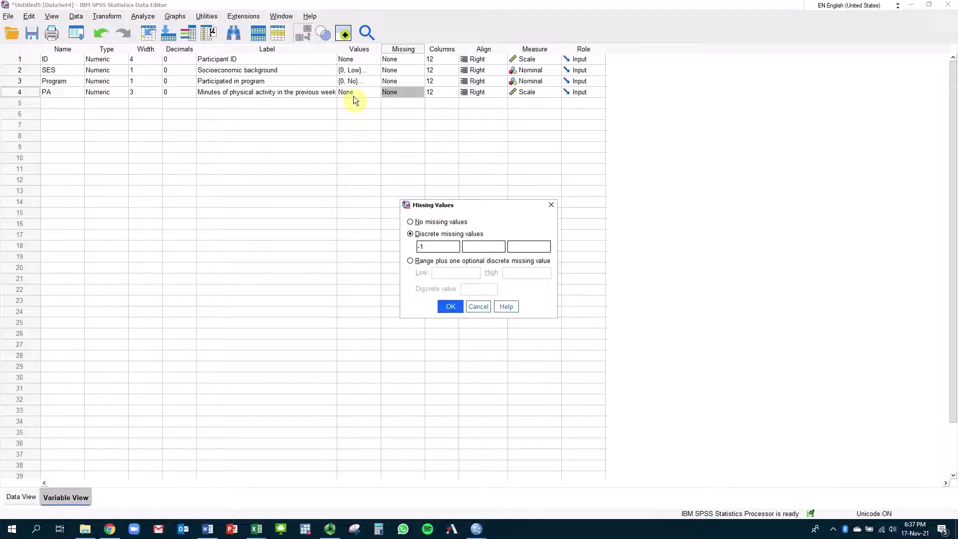
click(451, 307)
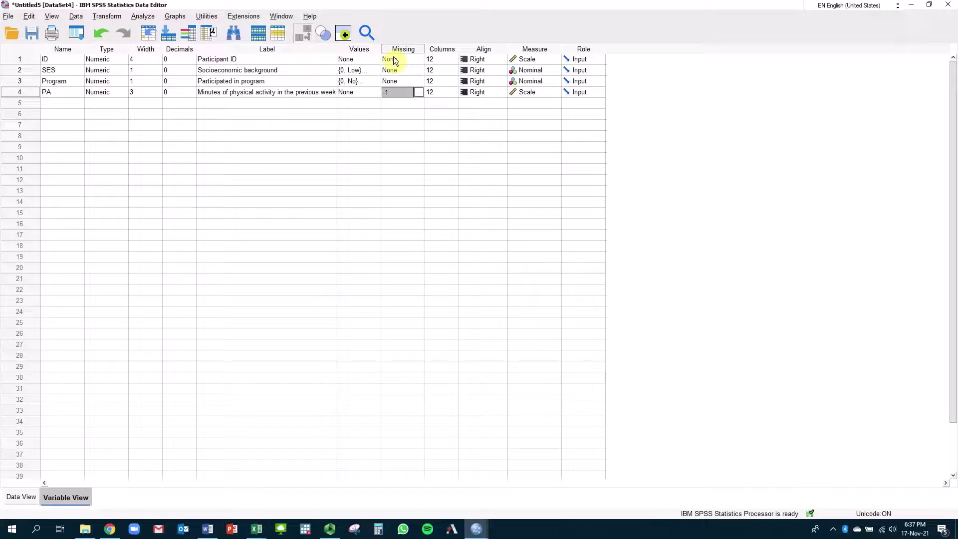
Set the measurement level of the ID variable to Nominal and display the data.
click(530, 61)
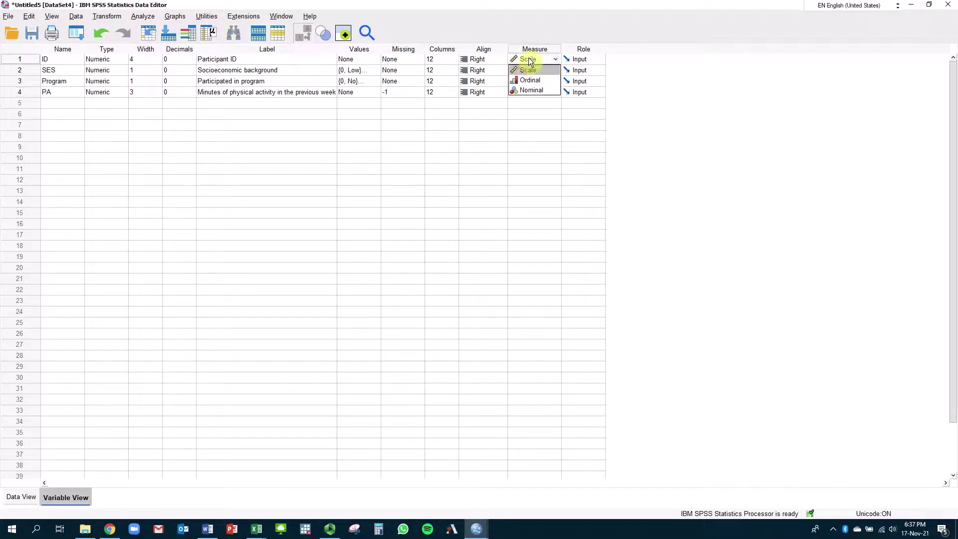
click(531, 91)
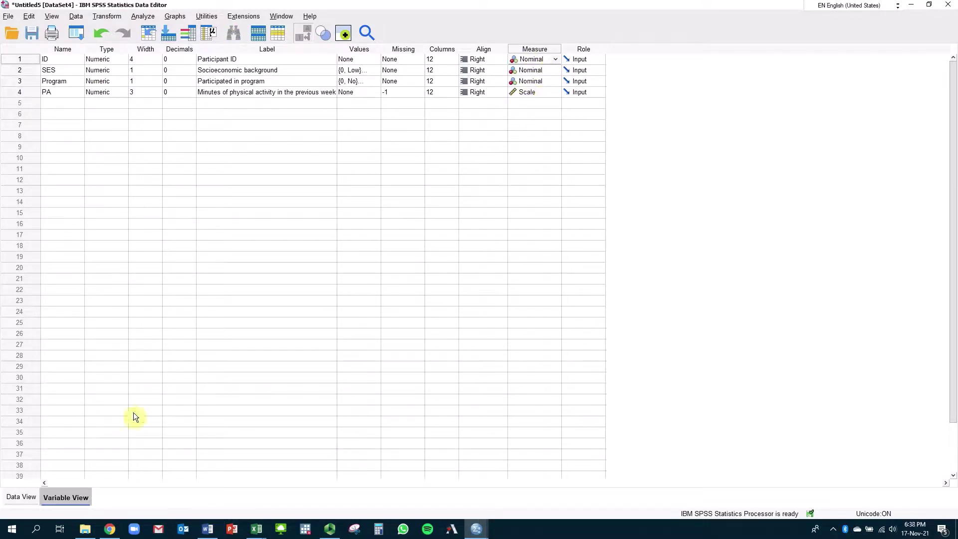
click(12, 498)
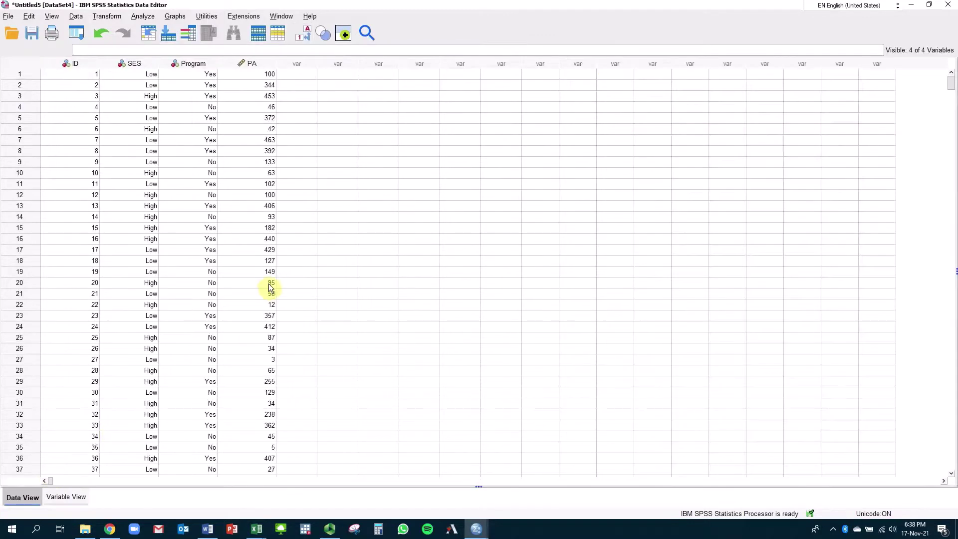